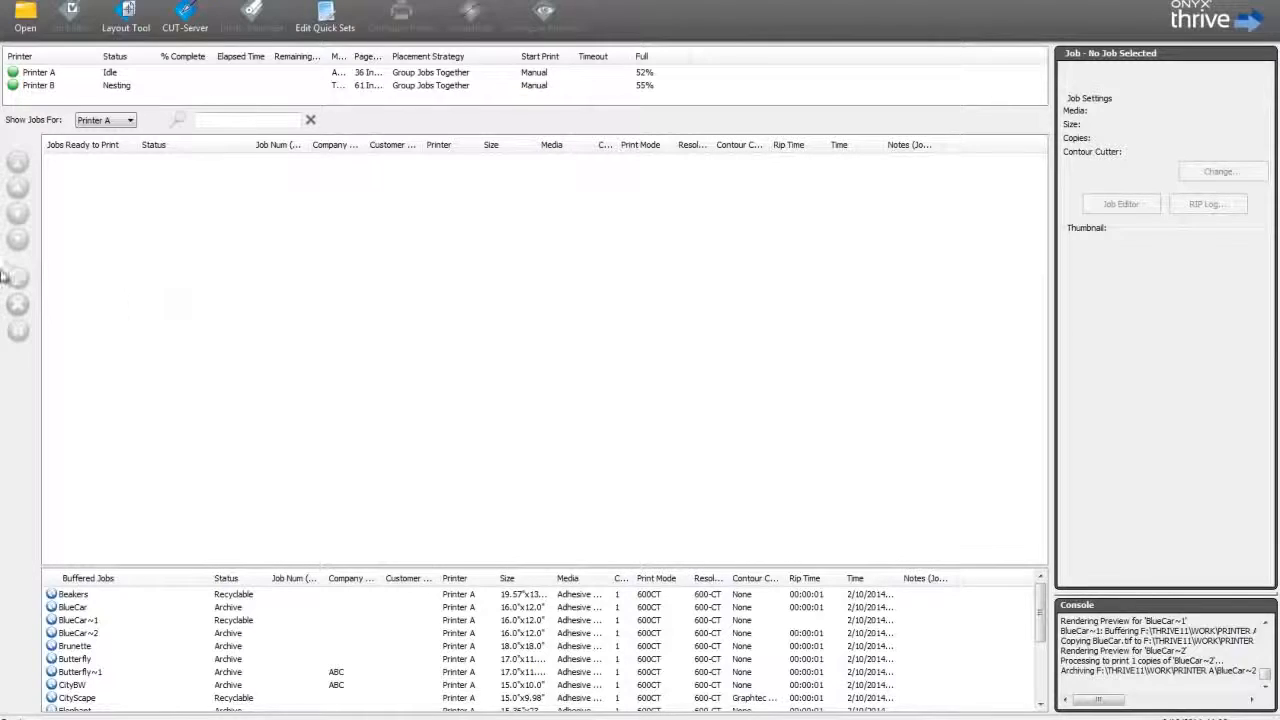
Open BlueCar.tif from the Demo Images folder into Printer A's queue.
click(26, 20)
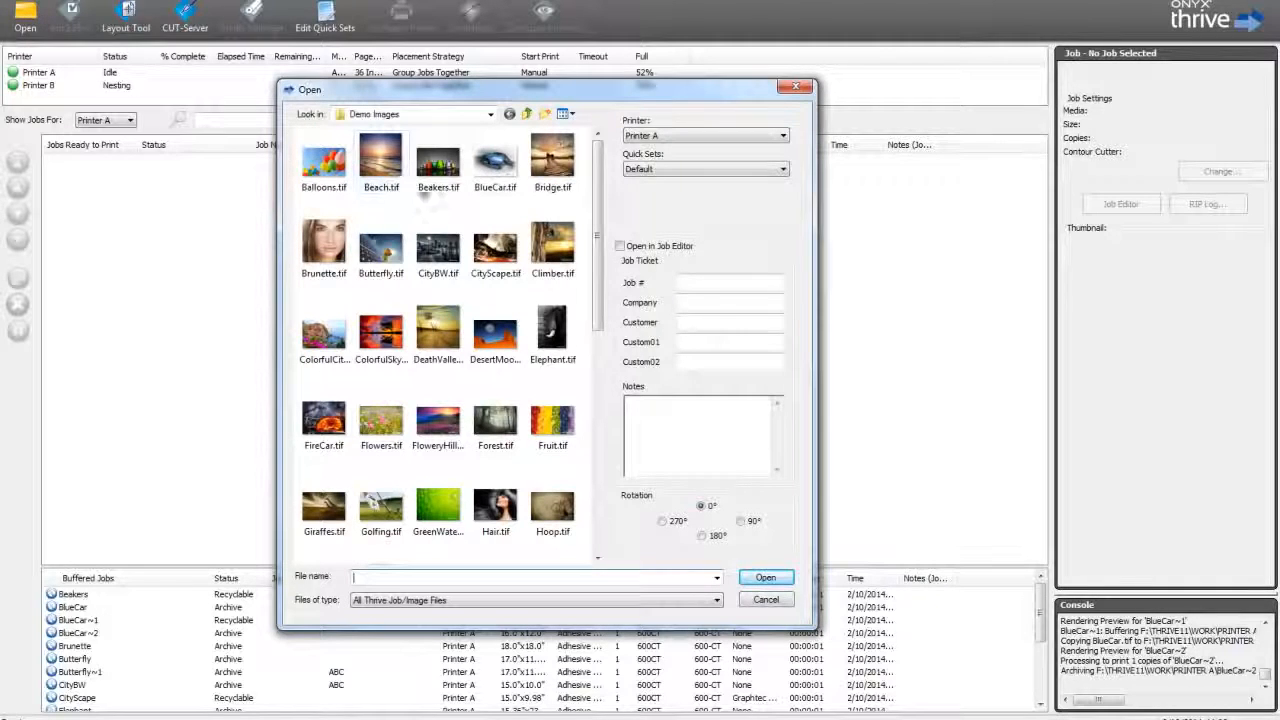
click(494, 165)
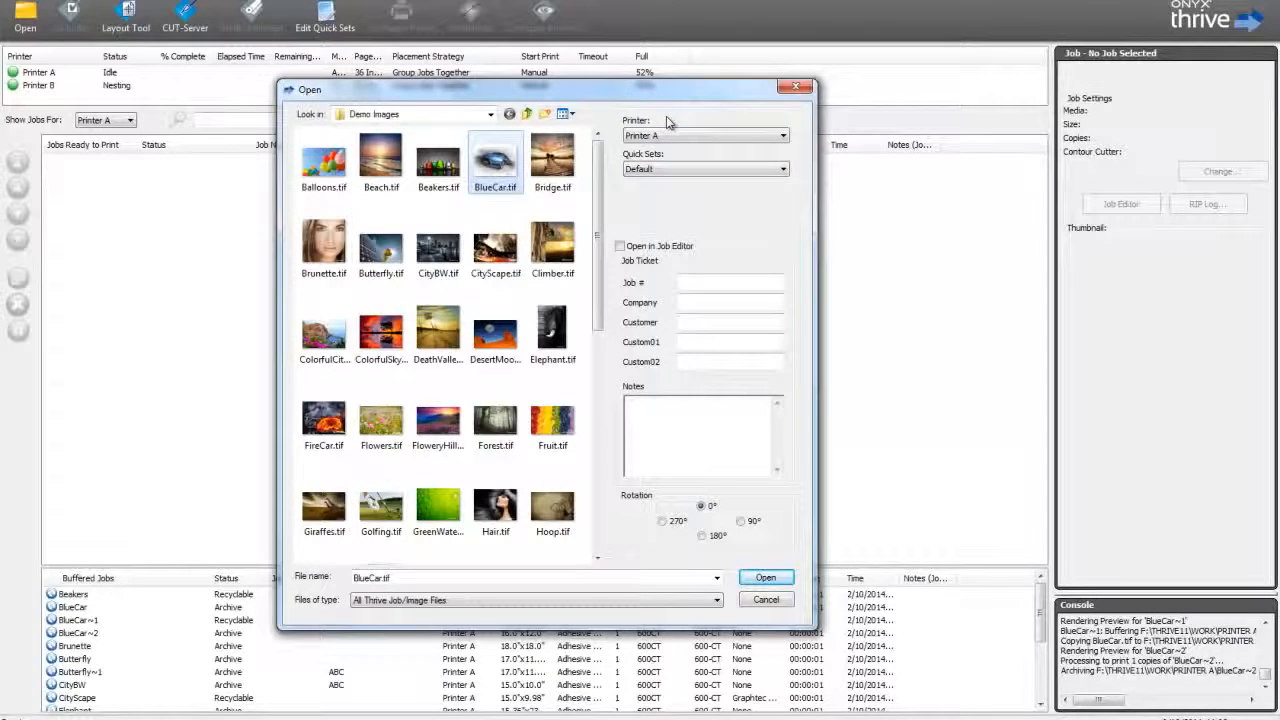
click(766, 578)
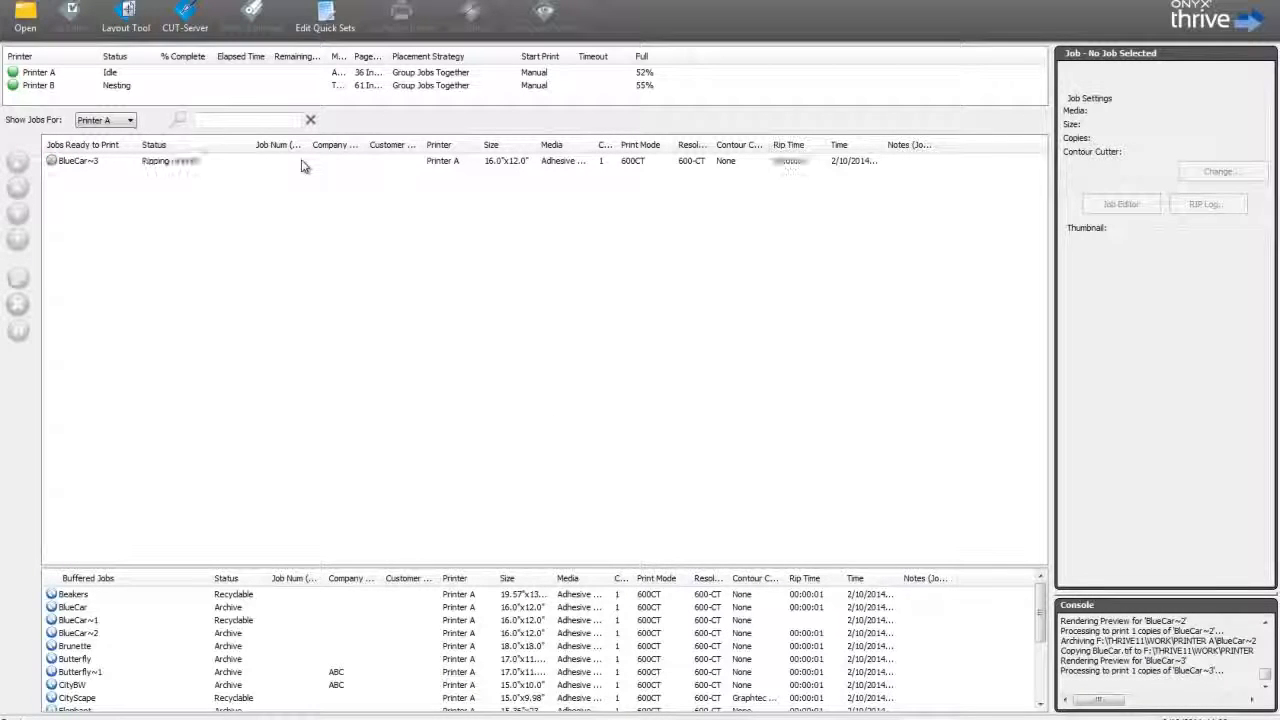
Check the new BlueCar job's settings and thumbnail, and print Printer A's current nest.
click(302, 162)
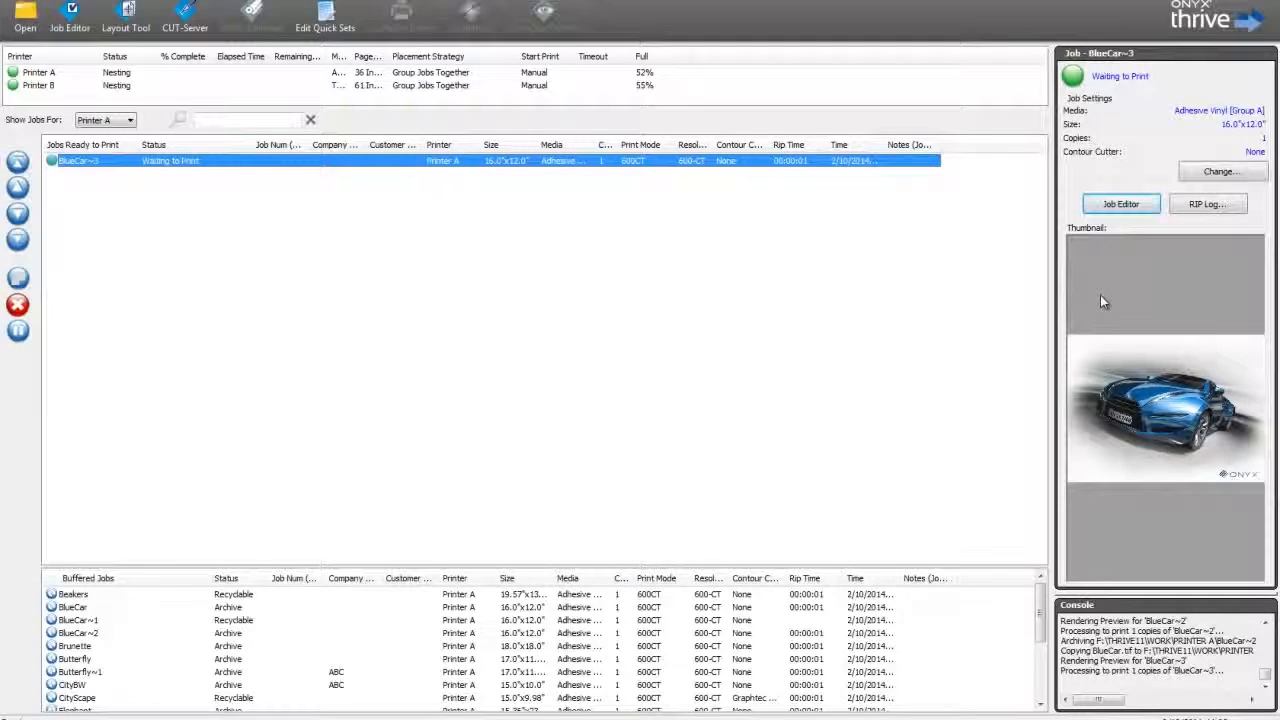
click(168, 76)
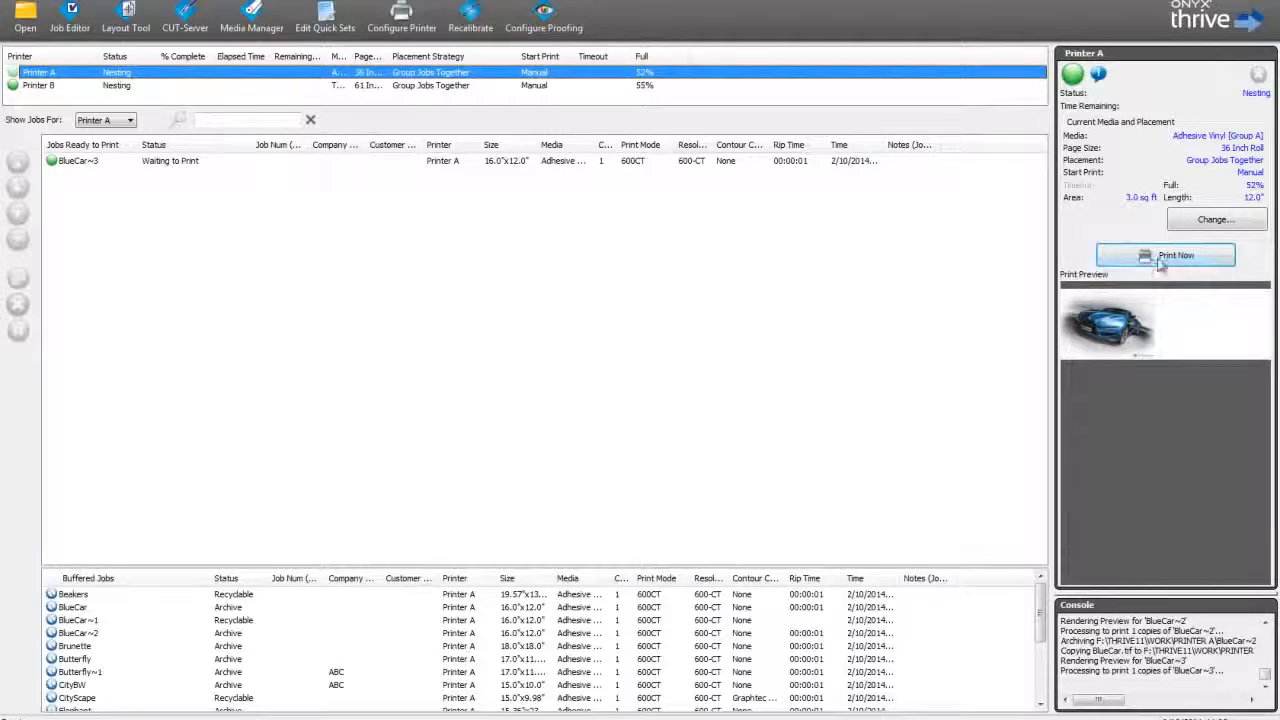
click(1155, 262)
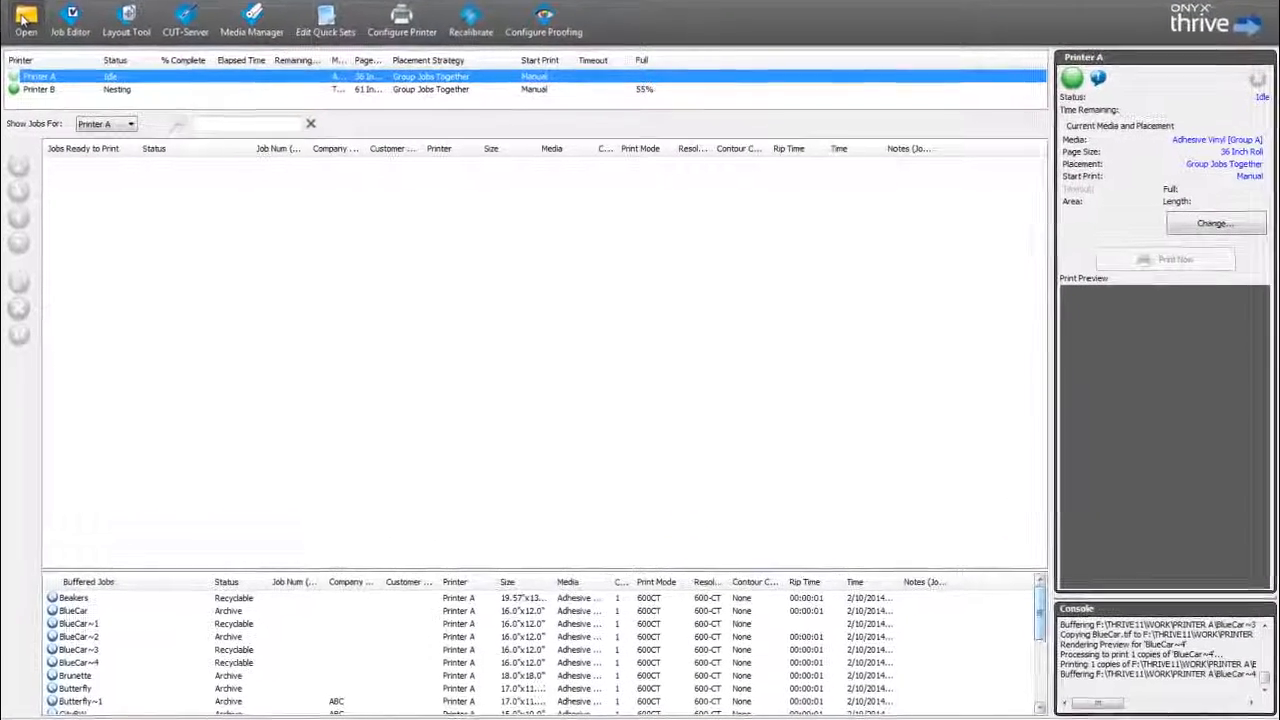
Open BlueCar.tif, CityScape.tif and DeathValley.tif together for Printer A with the job ticket company set to ABC.
click(64, 42)
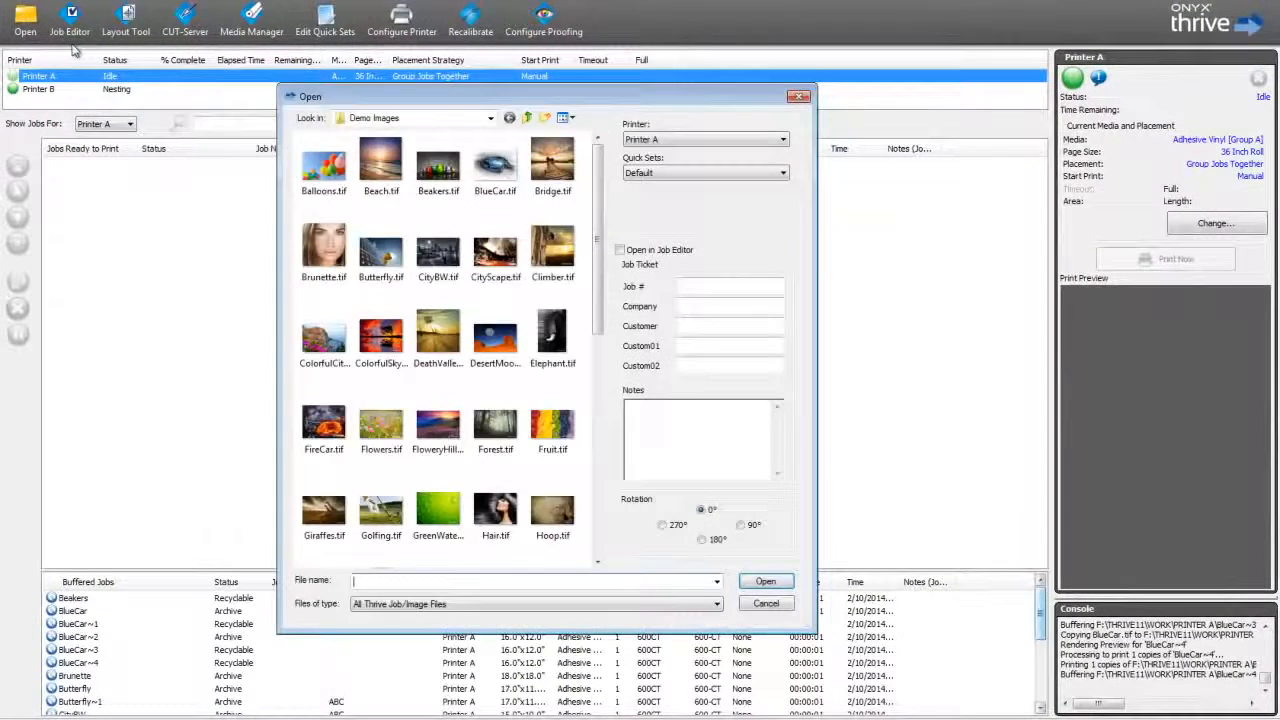
click(500, 163)
ctrl+click(495, 252)
ctrl+click(436, 320)
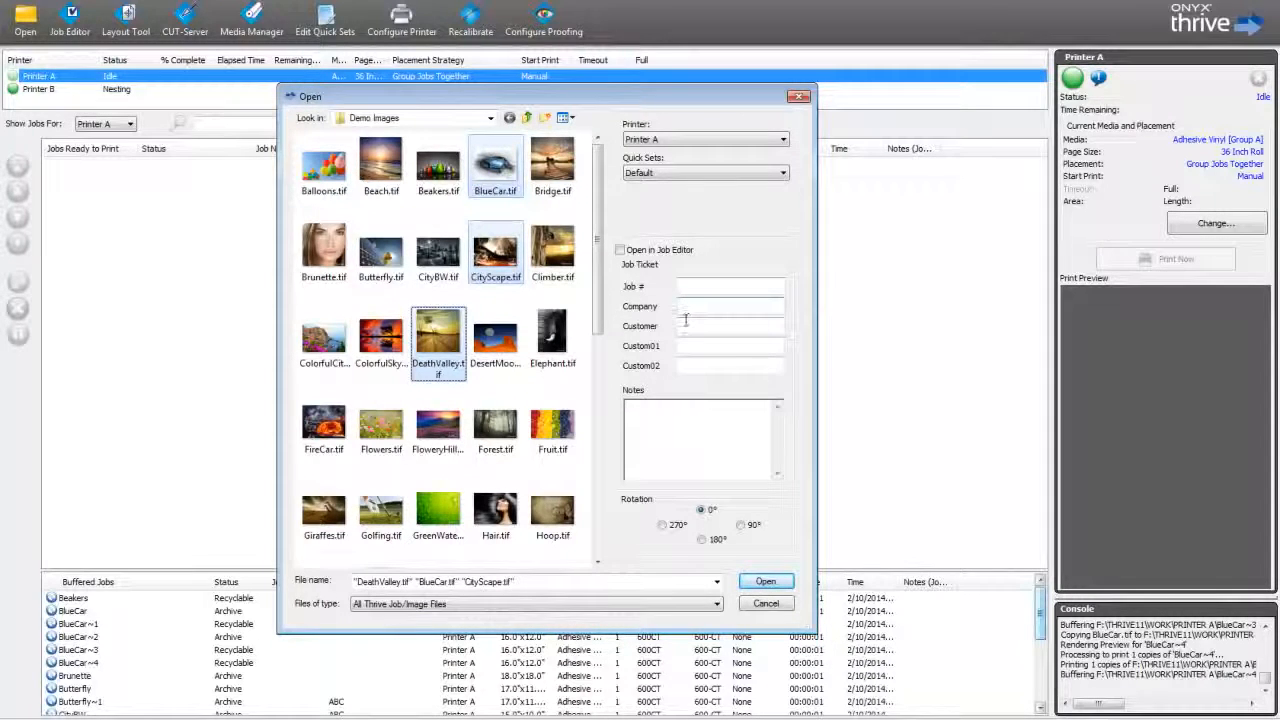
click(688, 307)
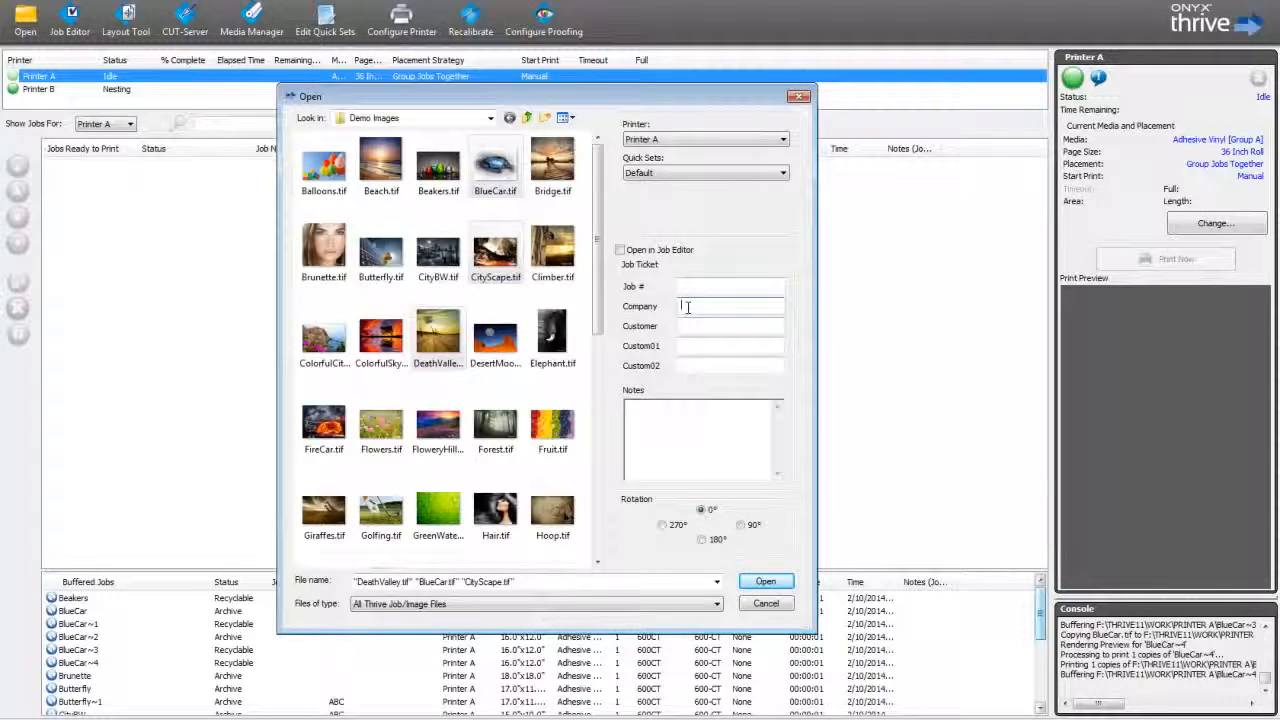
text(ABC)
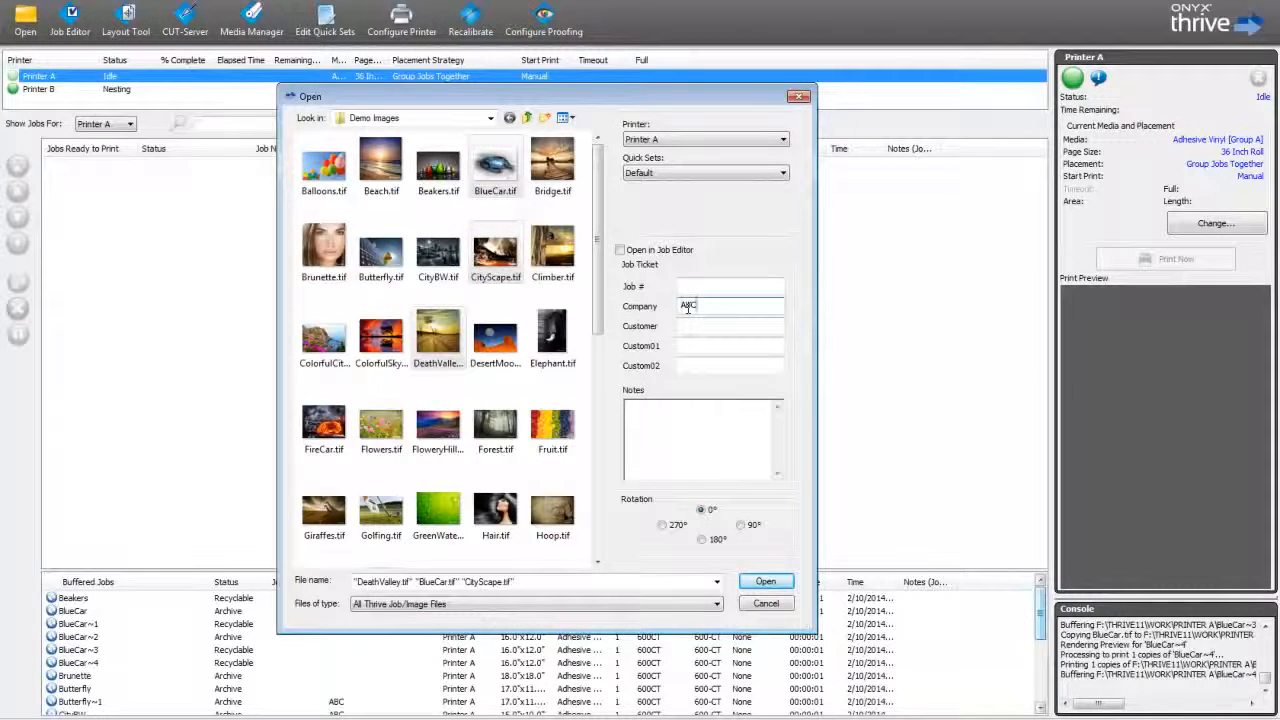
click(764, 582)
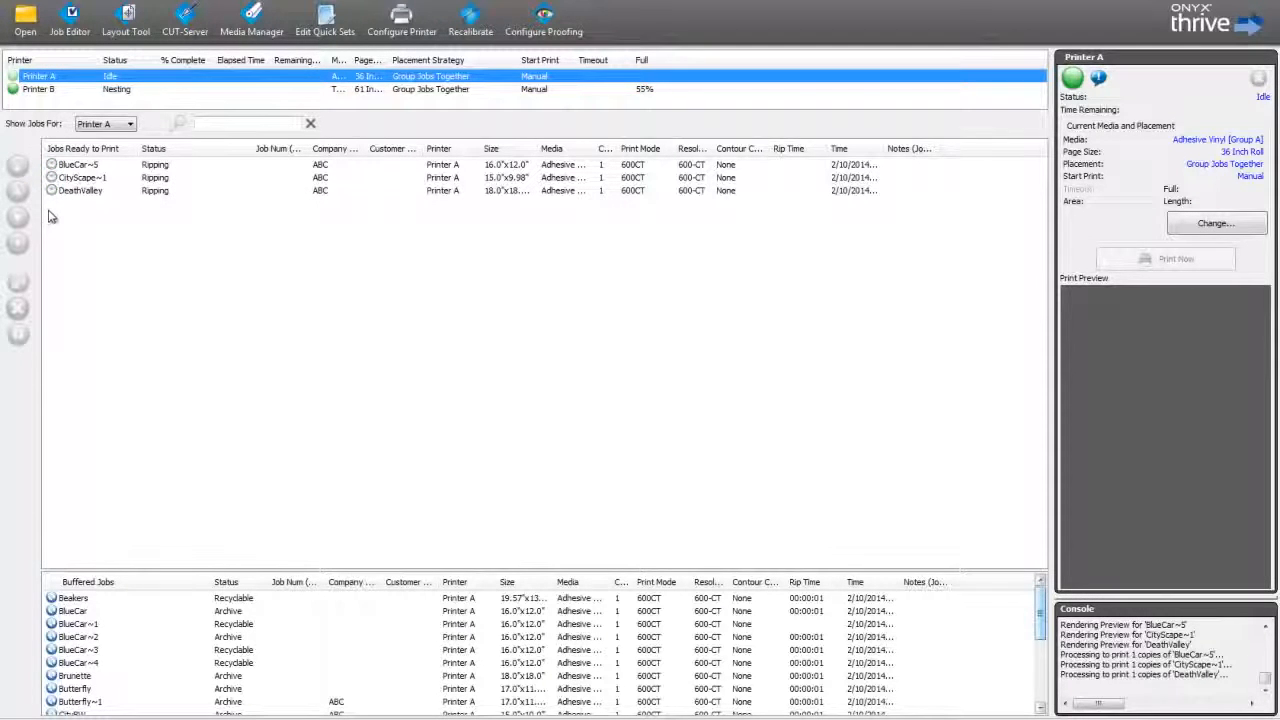
Review the queued BlueCar and CityScape jobs and the nested print preview of Printer A.
click(78, 165)
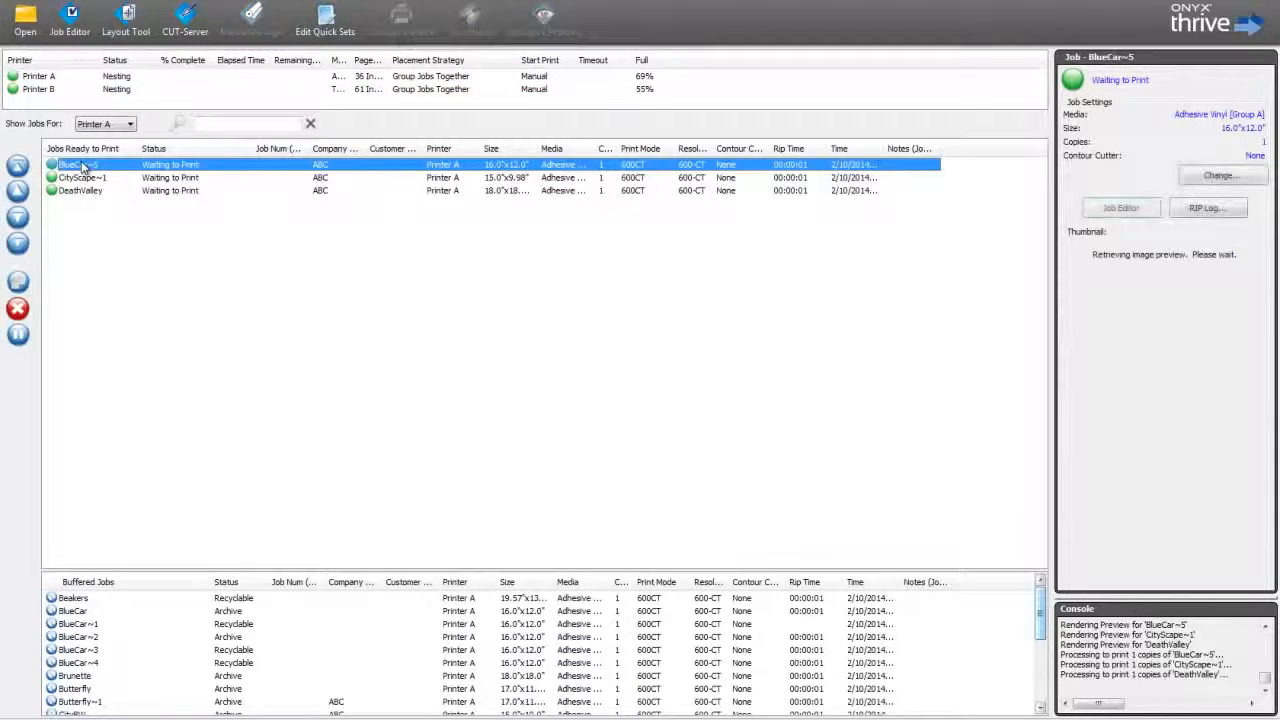
click(833, 178)
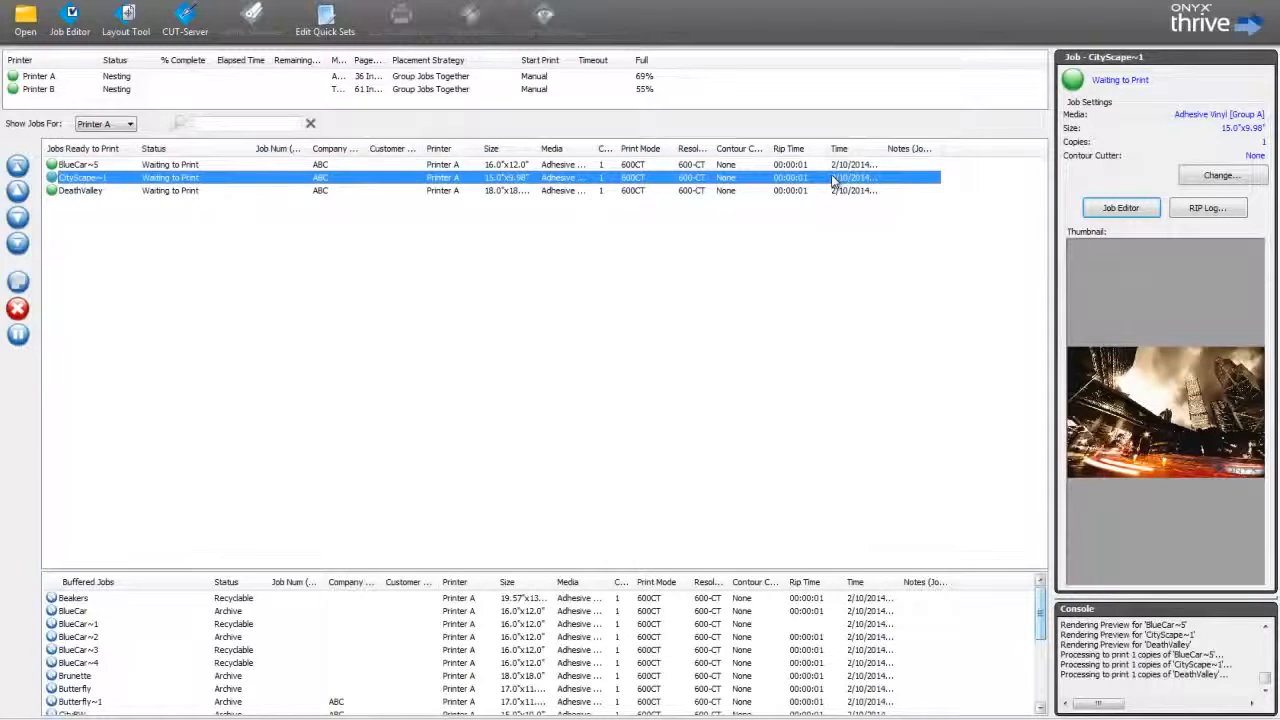
click(494, 77)
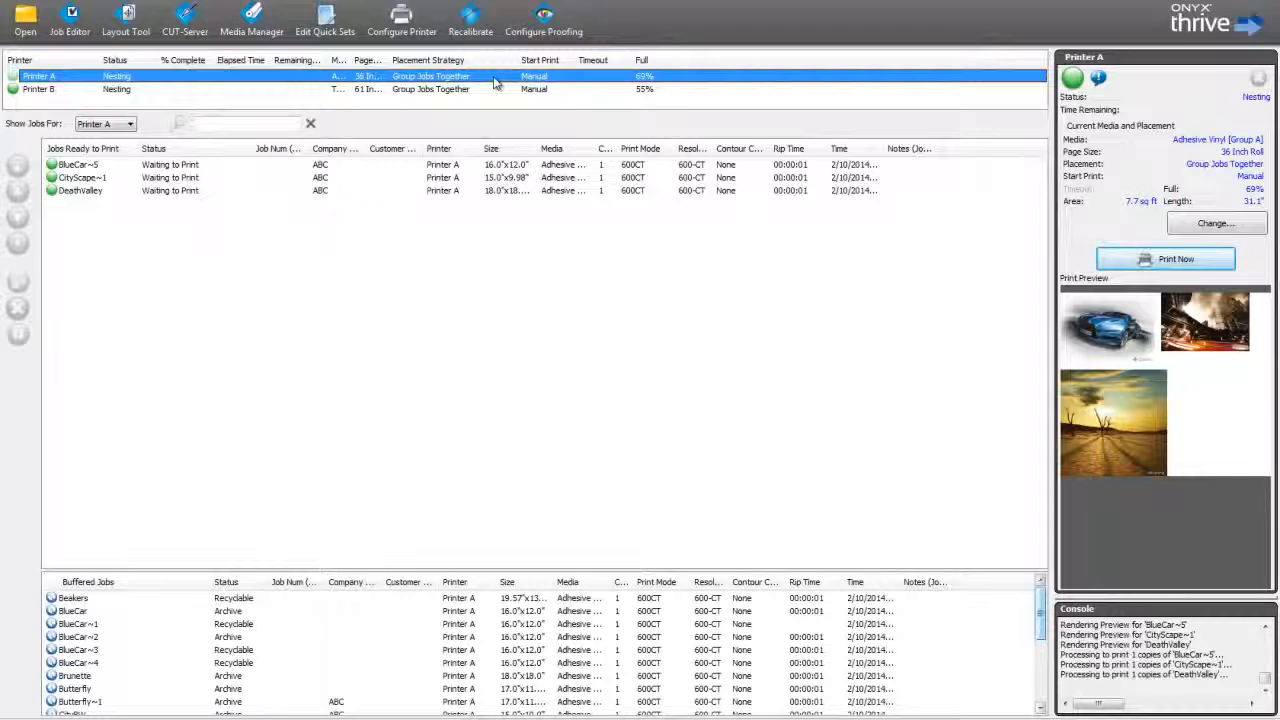
Set the CityScape job to 3 copies on Photopaper 180g media in its job properties.
double_click(86, 180)
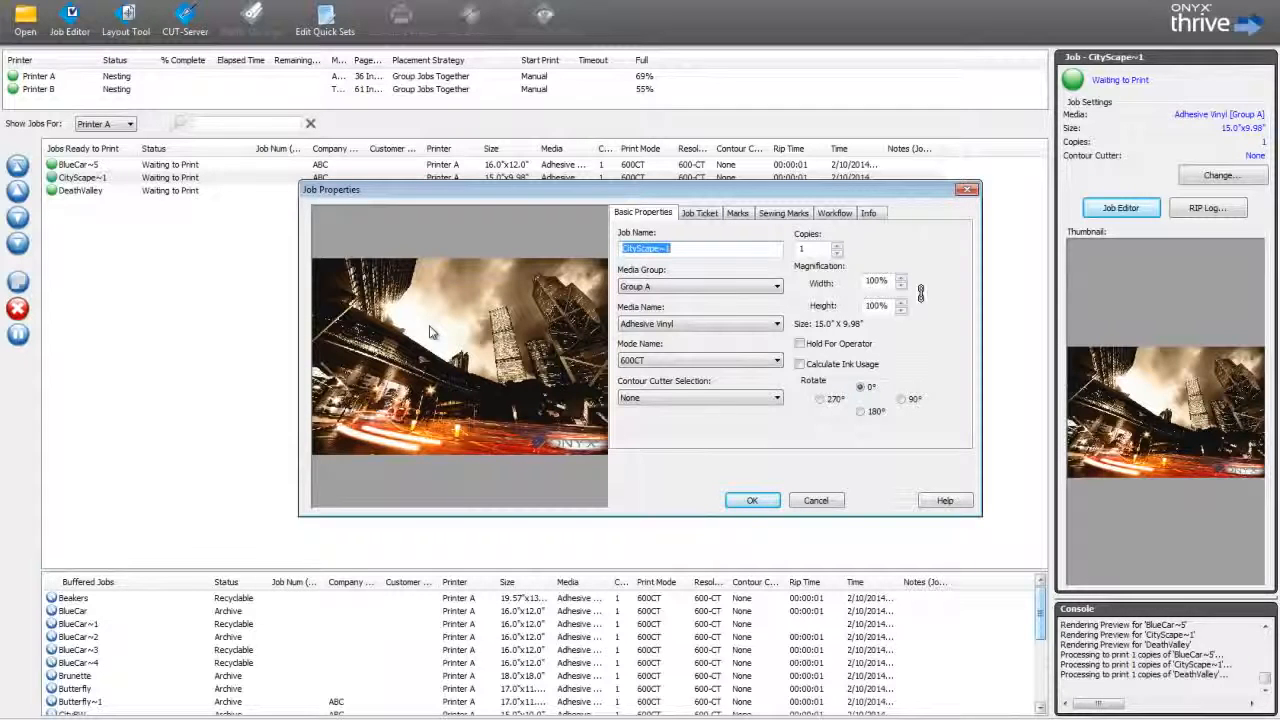
click(838, 246)
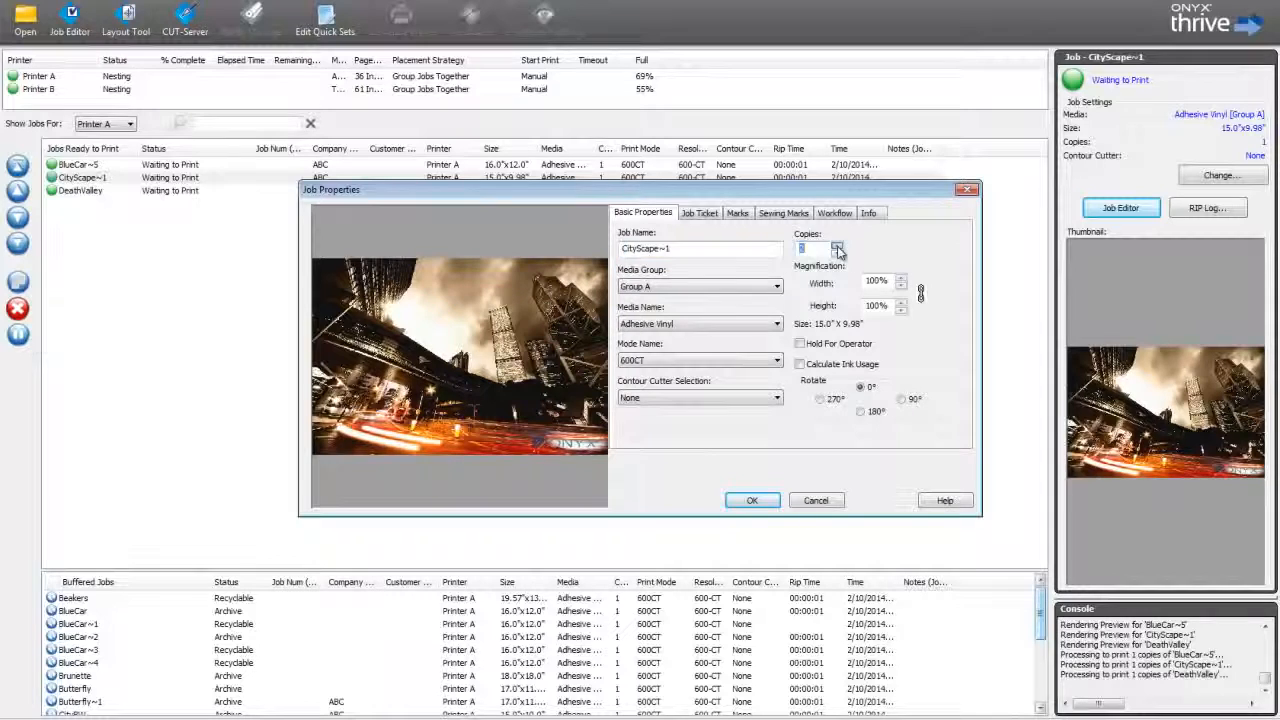
click(838, 247)
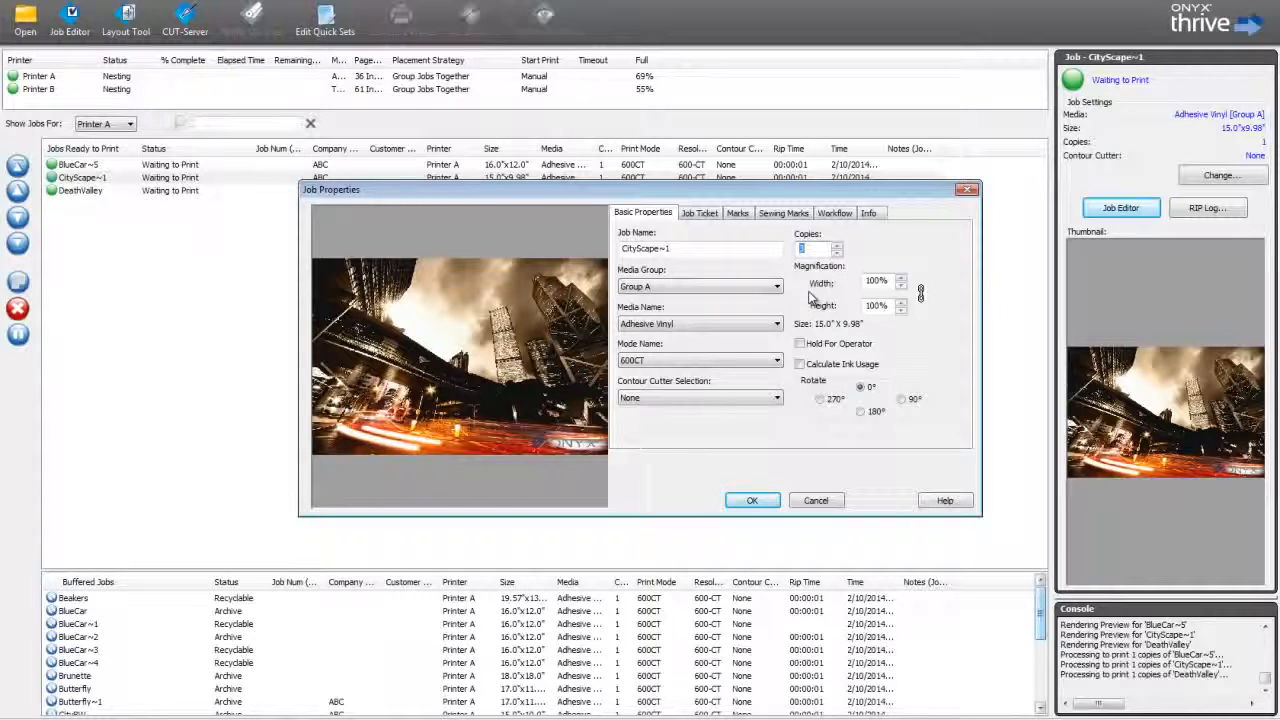
click(757, 324)
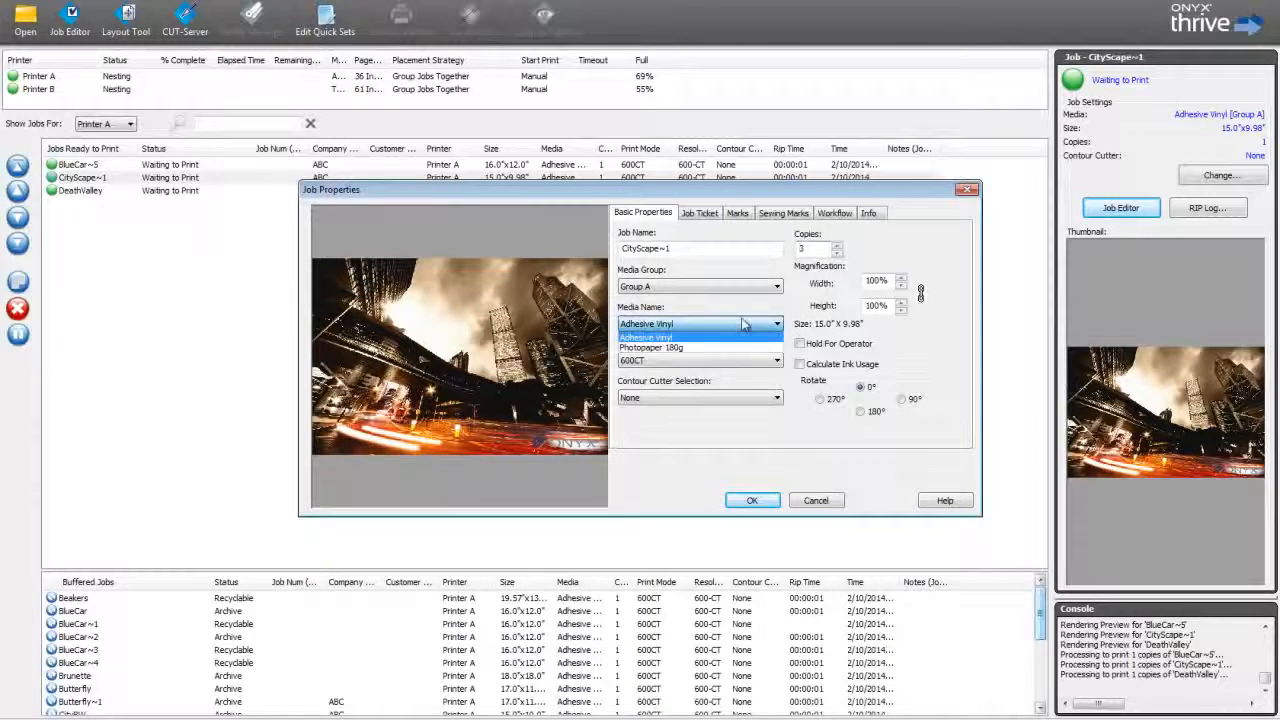
click(697, 350)
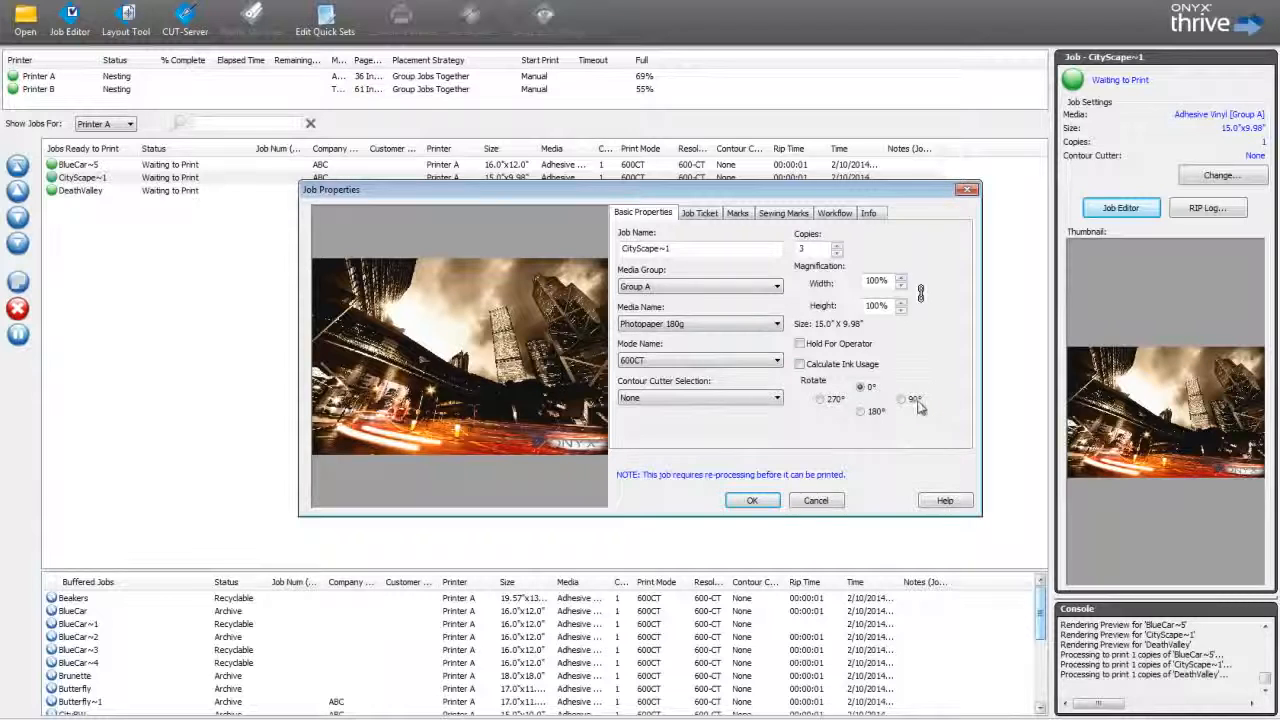
click(752, 500)
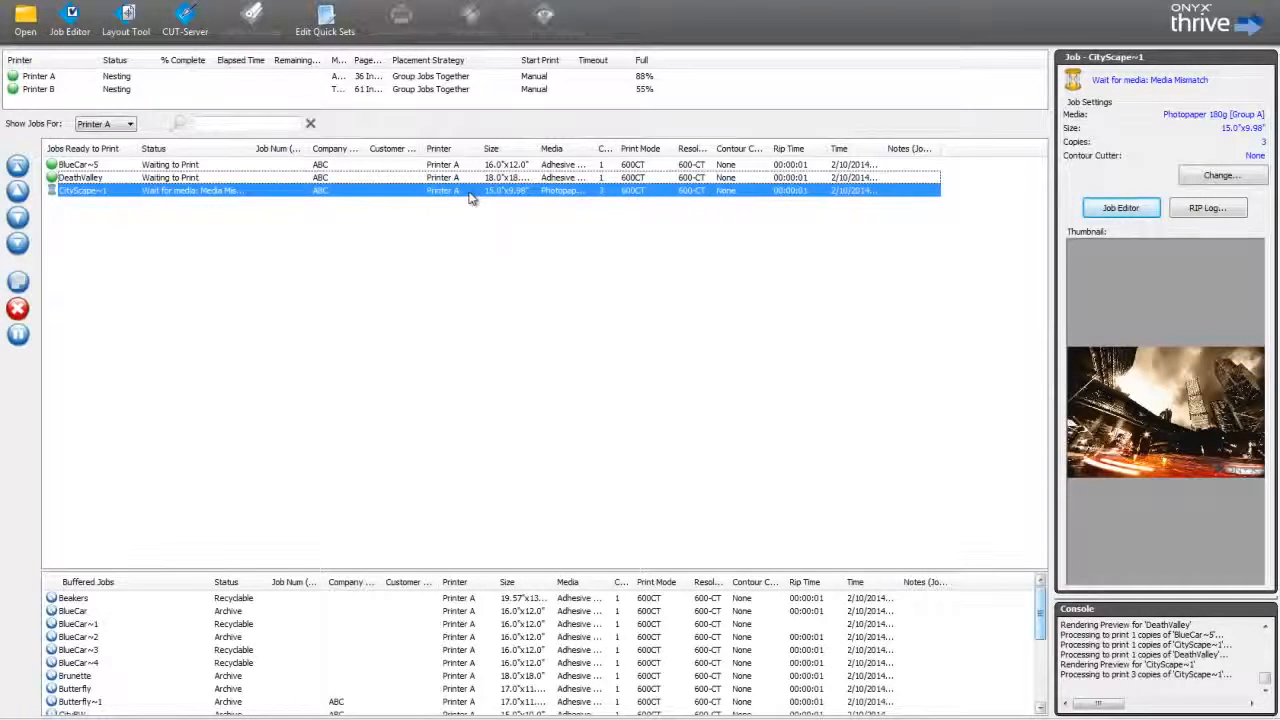
Change Printer A's loaded media to Photopaper 180g and print the nested CityScape copies.
click(128, 80)
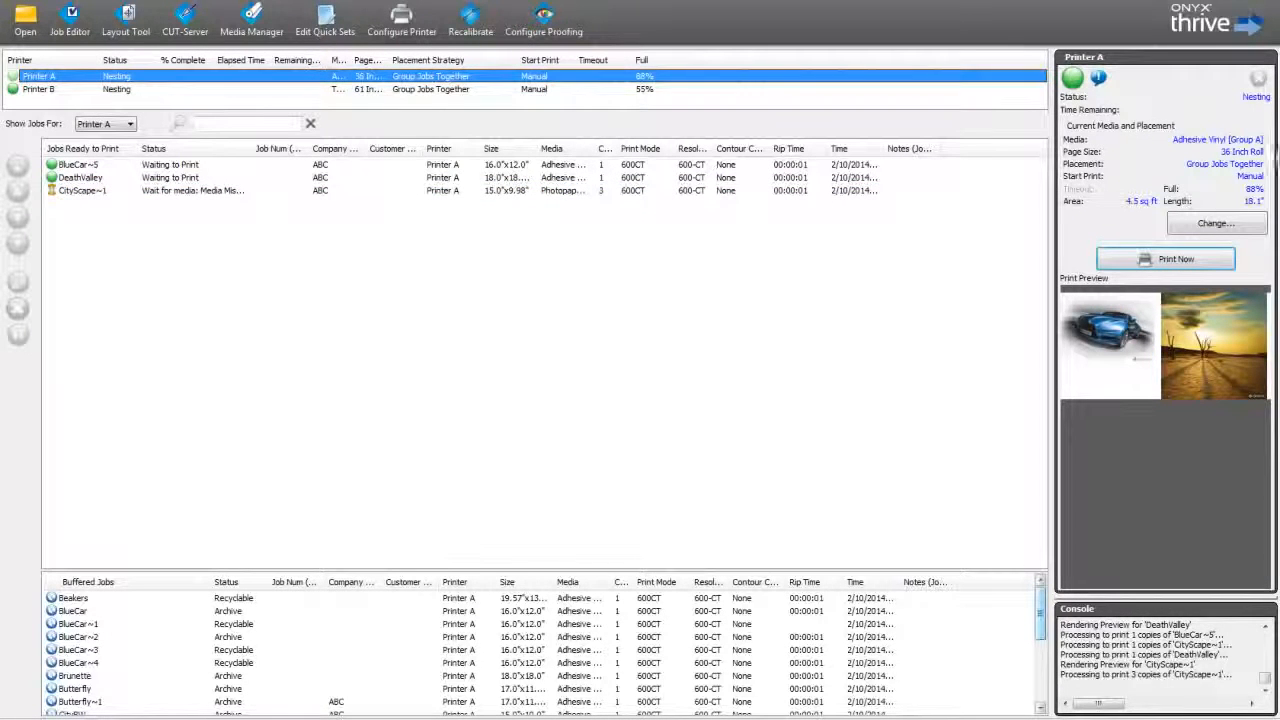
click(1207, 228)
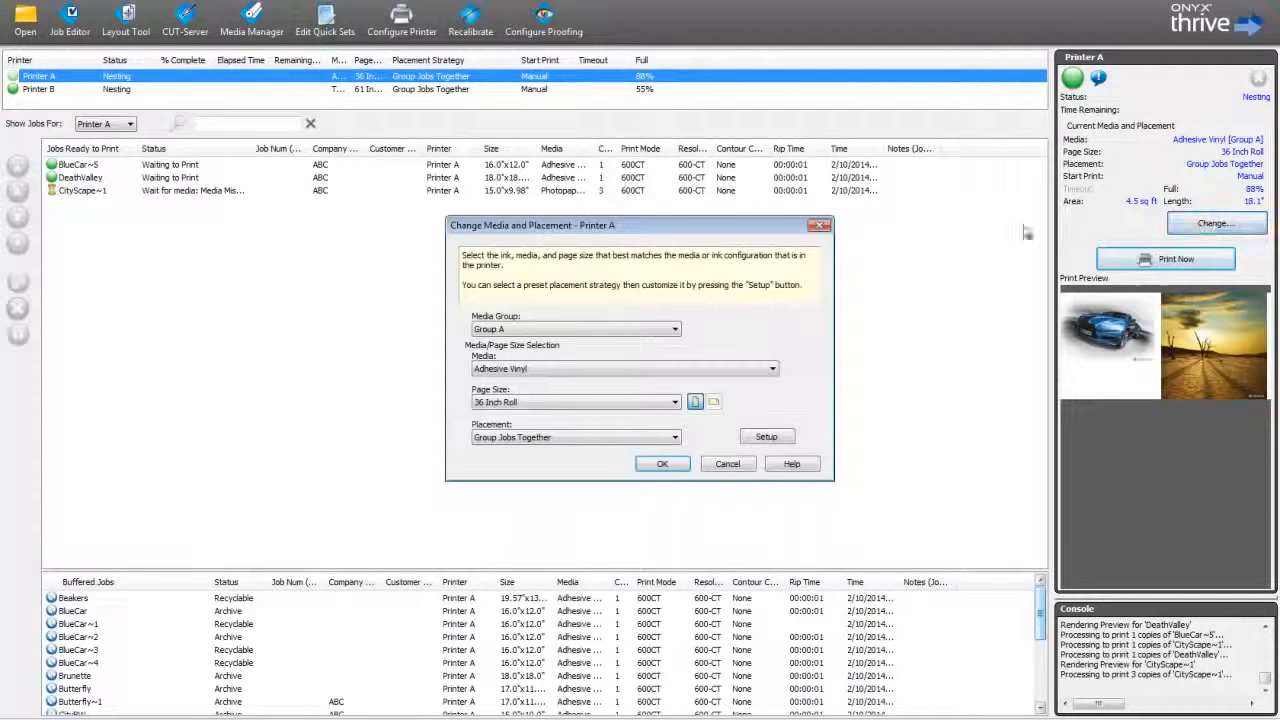
click(593, 369)
click(589, 390)
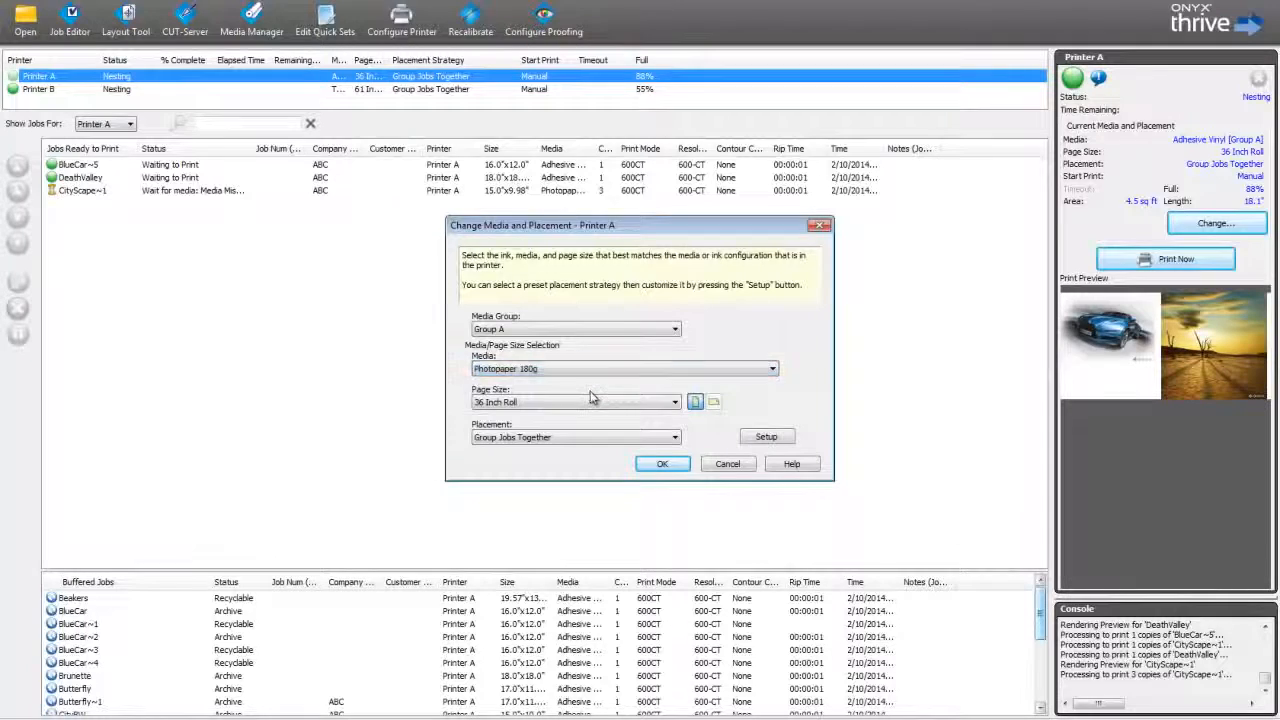
click(663, 466)
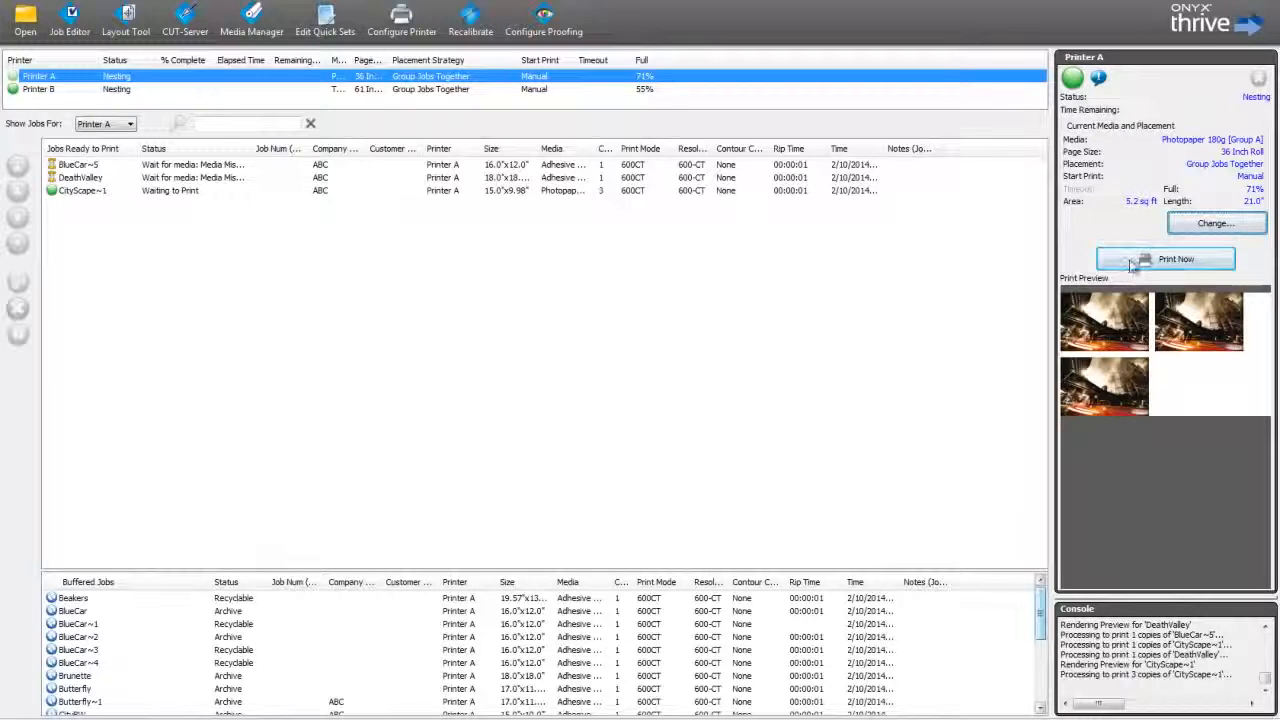
click(1165, 260)
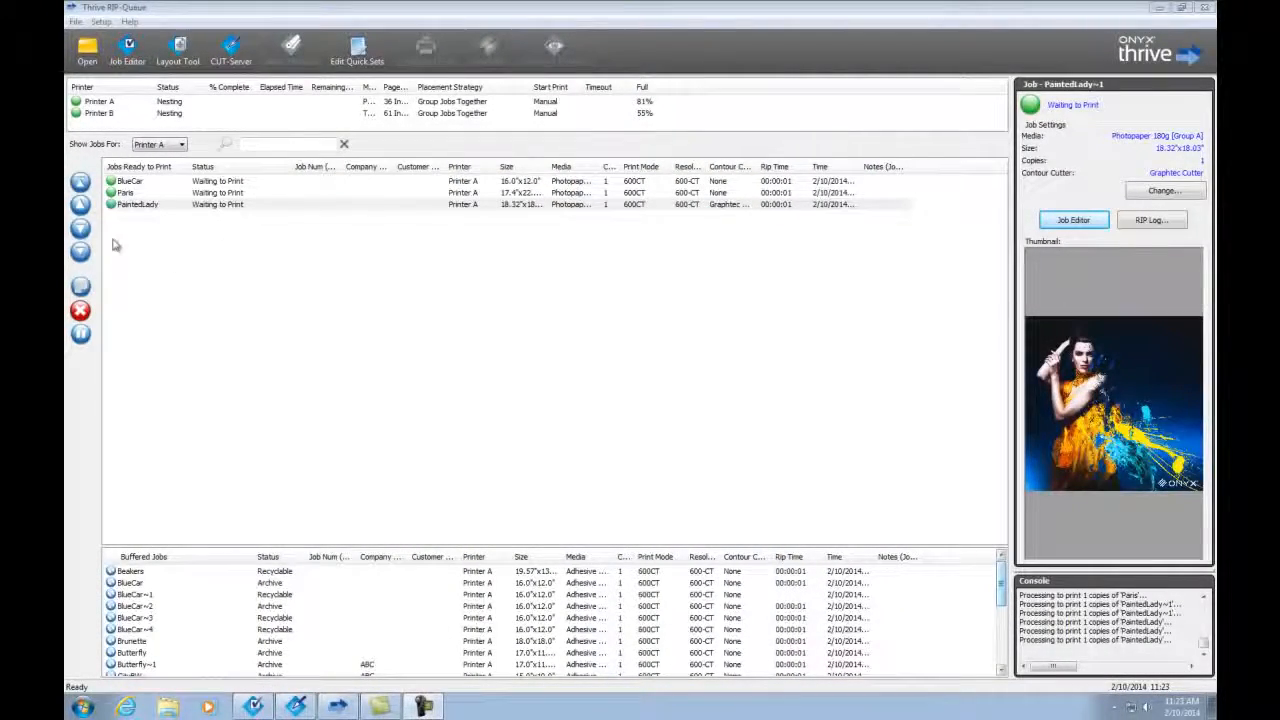
Open the queued PaintedLady job in Job Editor and check its available media choices.
click(139, 205)
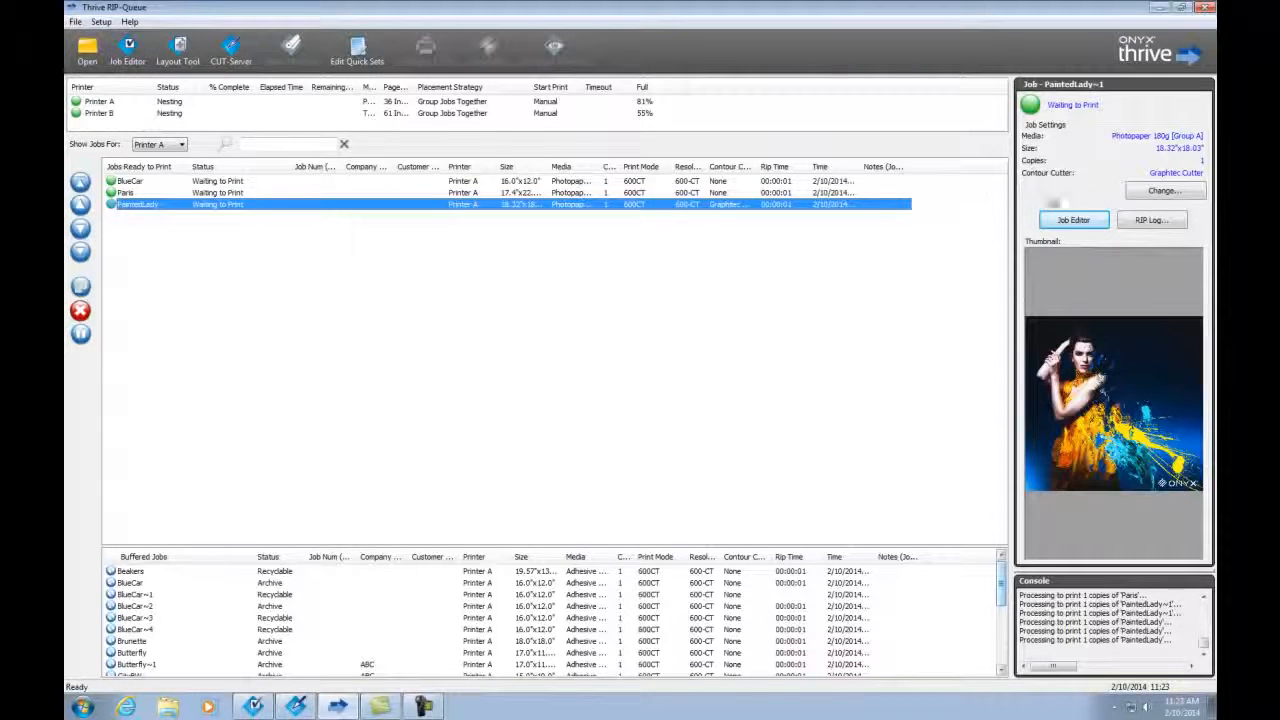
click(1102, 220)
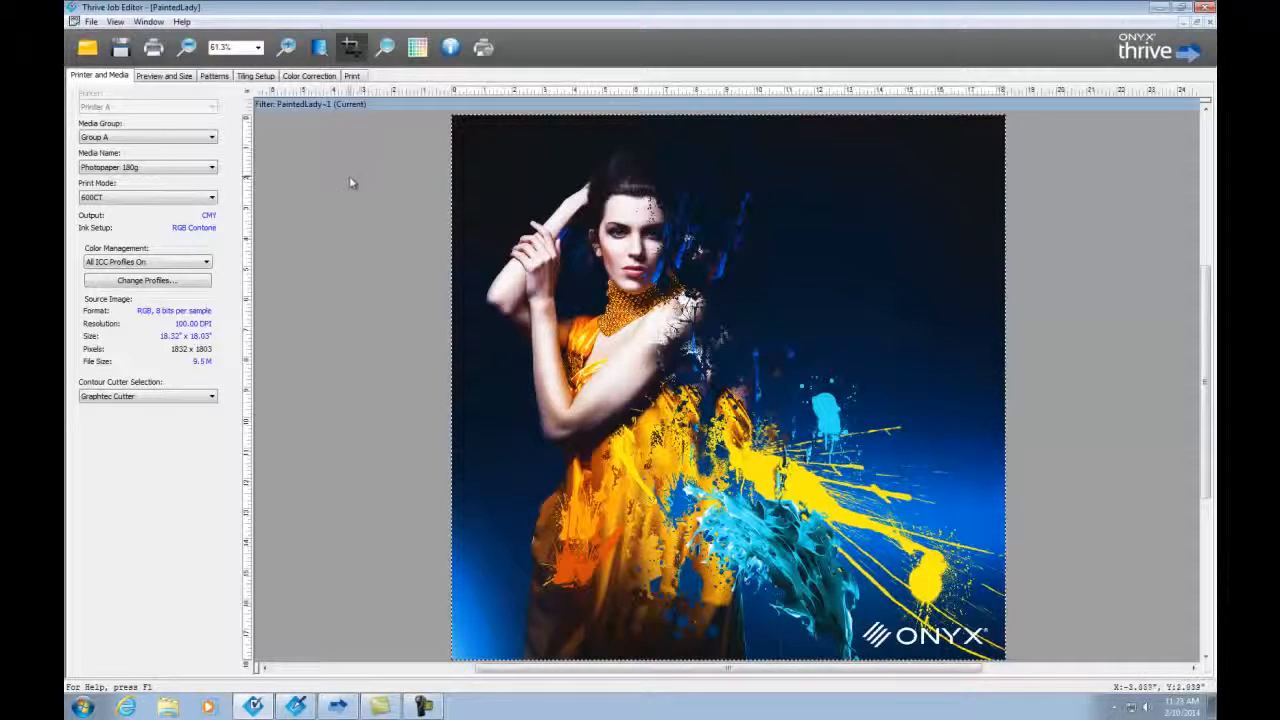
click(211, 170)
click(234, 167)
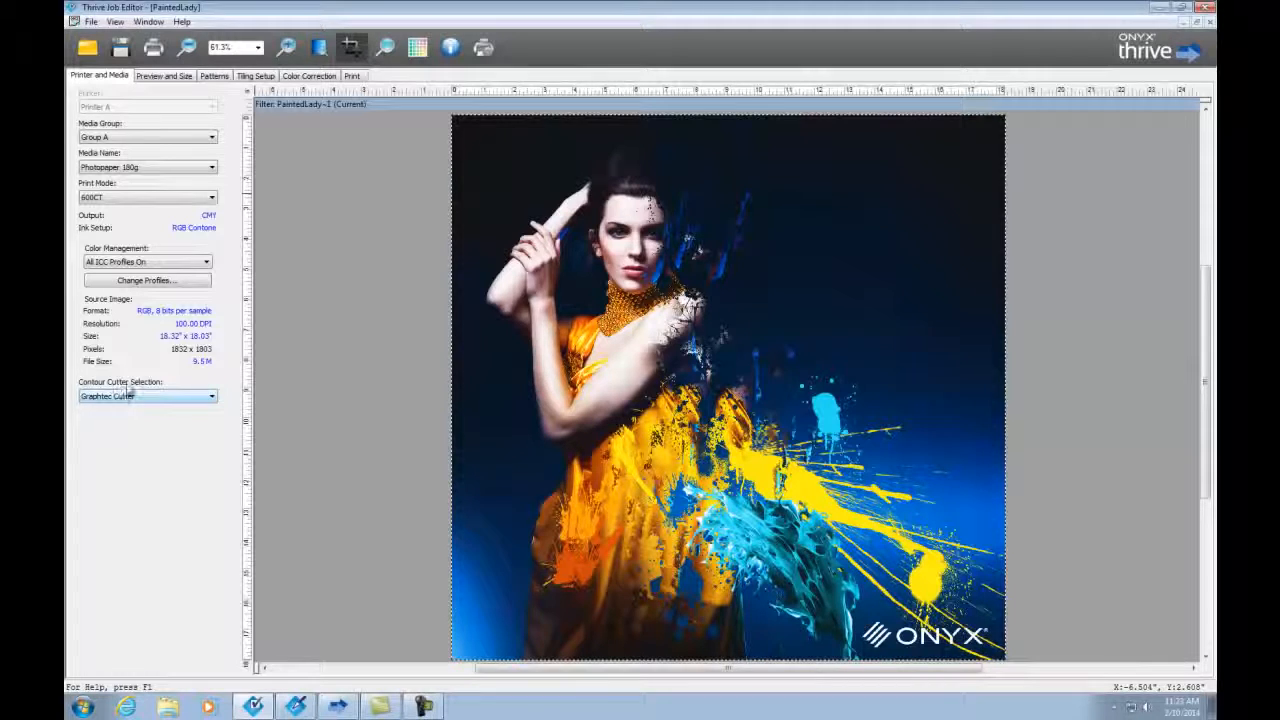
Resize the PaintedLady image proportionally to a width of 25 inches.
click(178, 77)
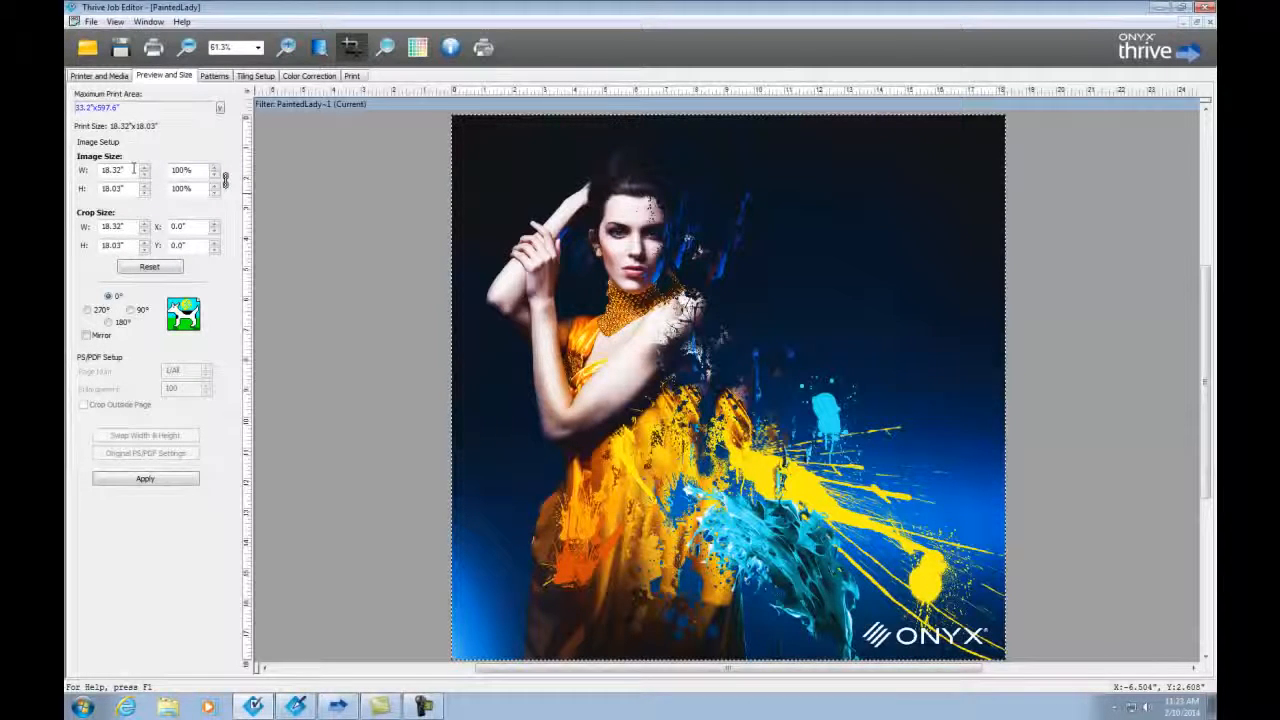
drag(137, 168, 92, 170)
text(25)
key(Return)
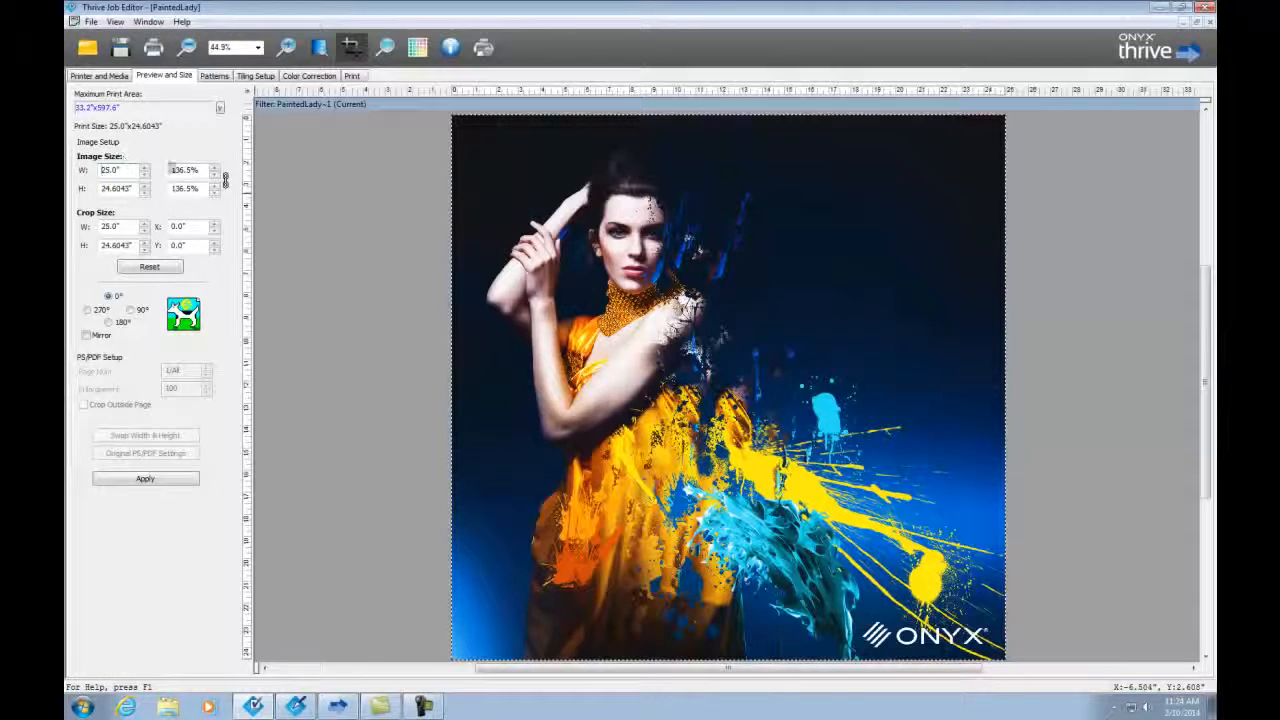
Crop the image to about 16.9 by 16.6 inches, offset about 0.4 inches in X and 0.7 inches in Y.
drag(1002, 288, 824, 290)
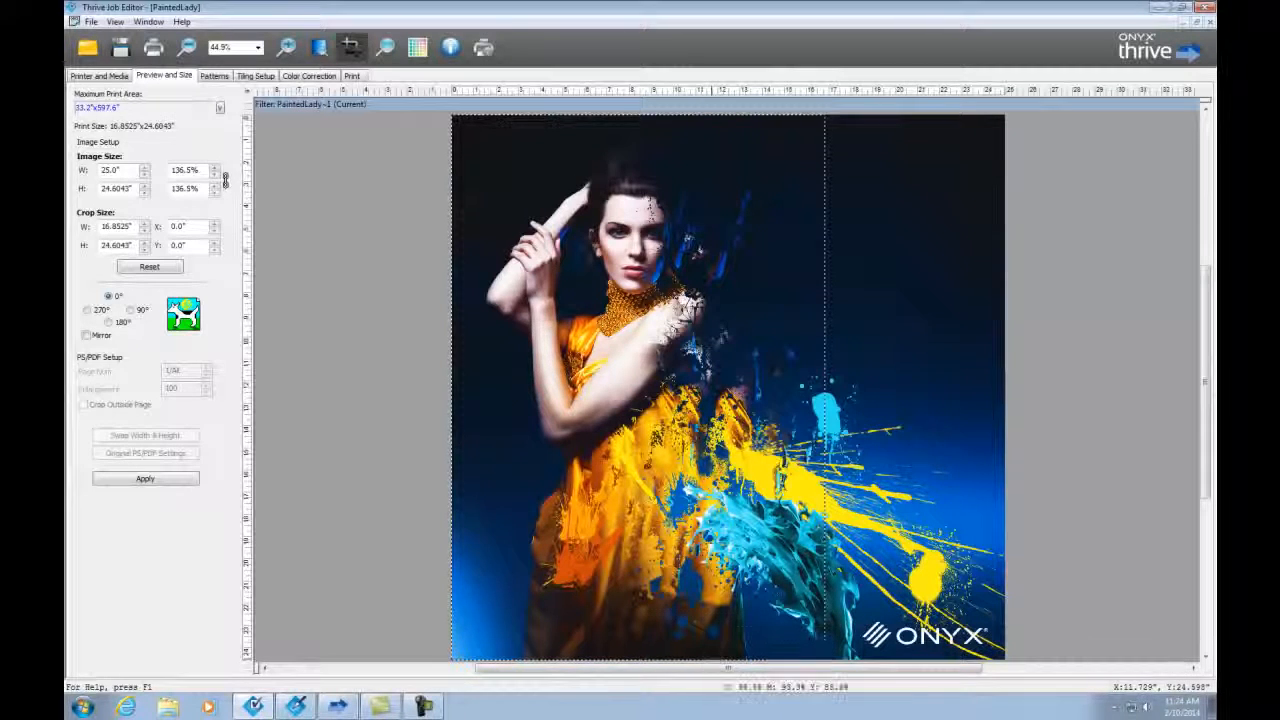
drag(712, 659, 711, 482)
drag(691, 364, 700, 379)
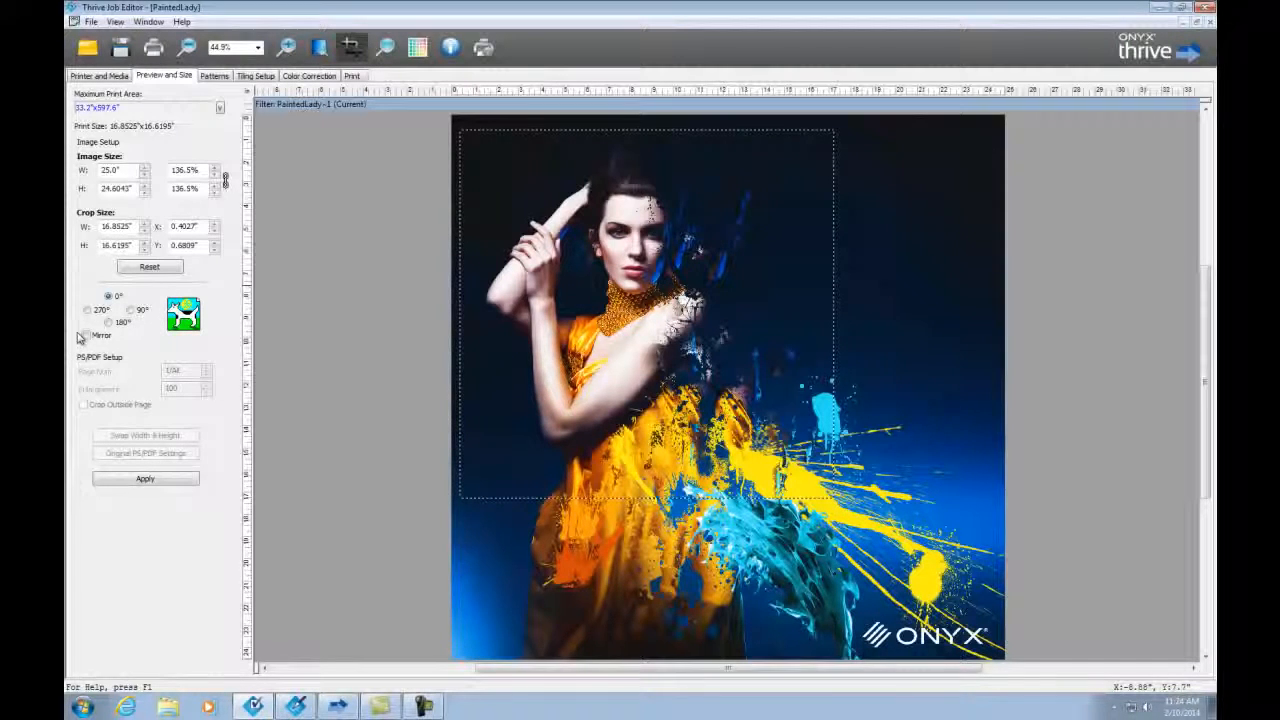
Review the job's tiling, color correction and print submission settings.
click(255, 77)
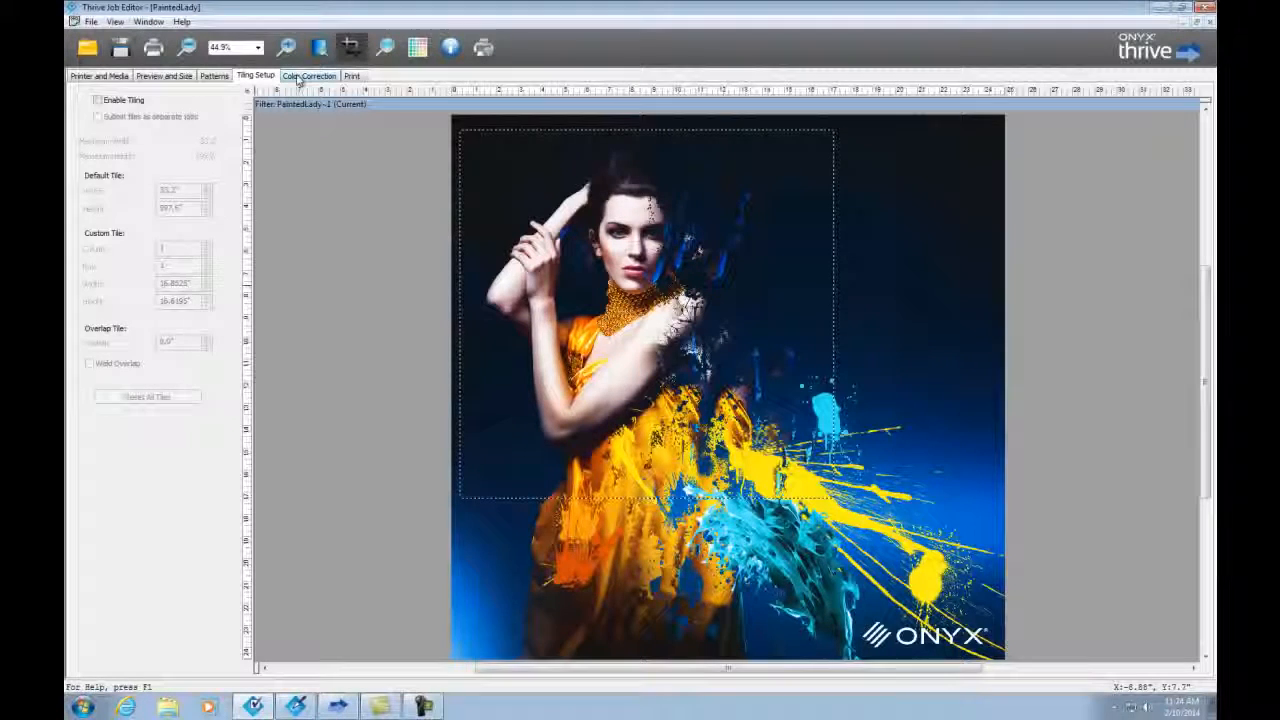
click(298, 77)
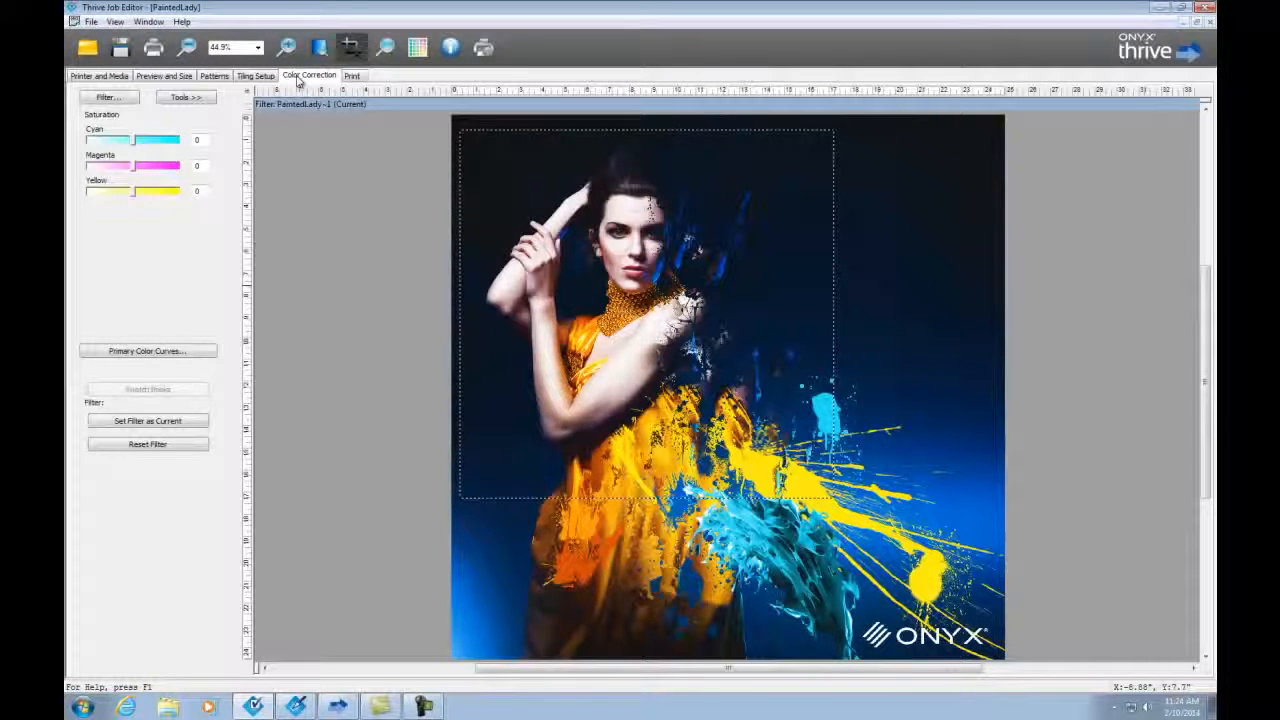
click(352, 77)
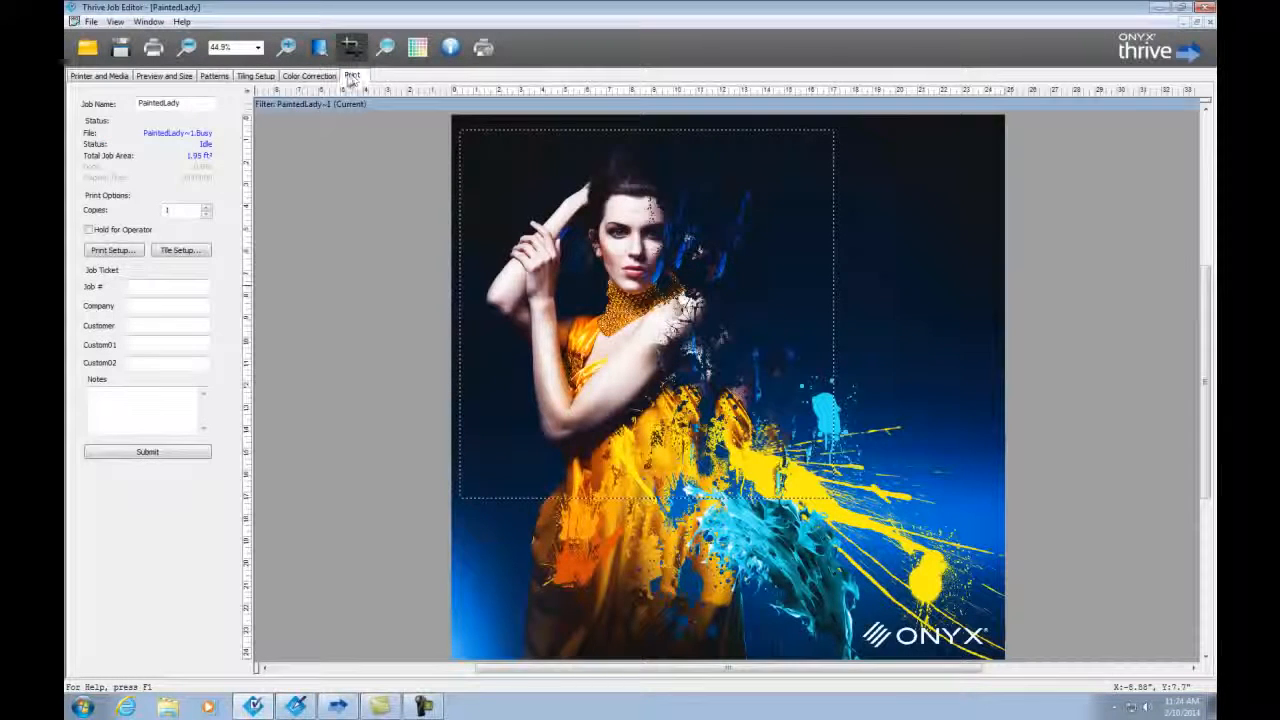
Set the PaintedLady job to 2 copies and submit it for printing.
click(204, 212)
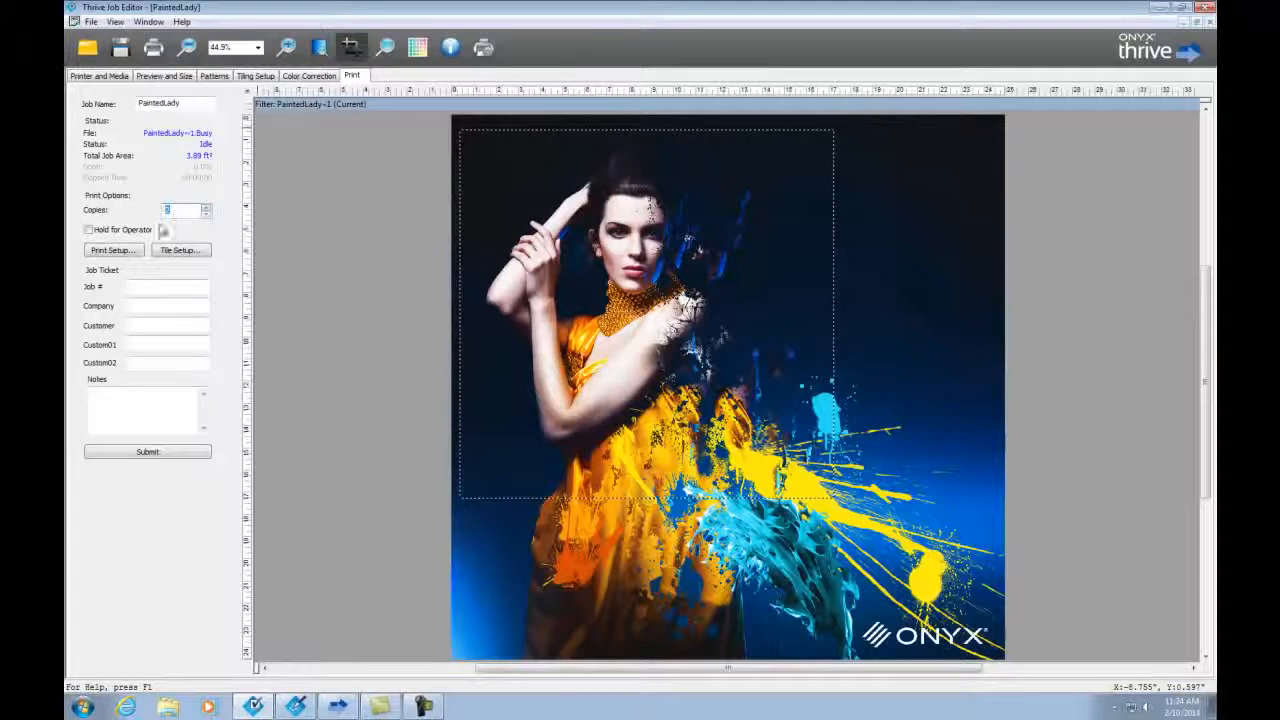
click(143, 451)
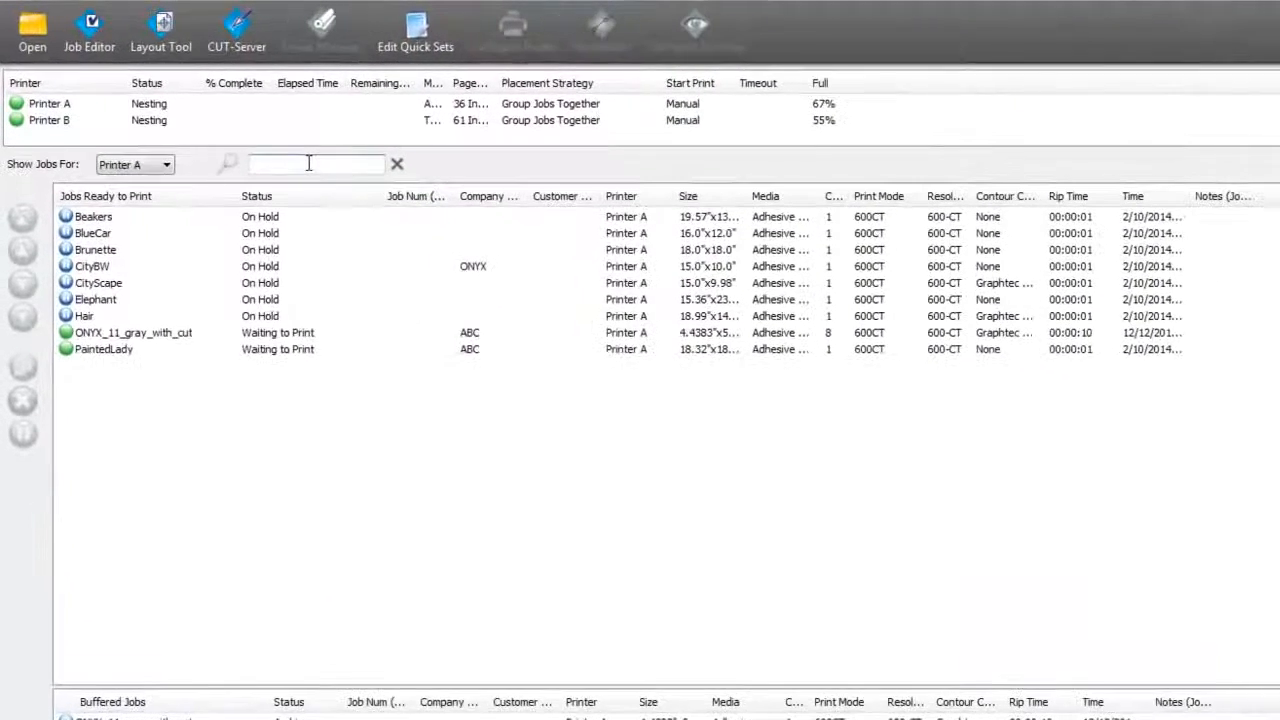
Filter Printer A's job queue by ABC and open the properties of the PaintedLady job.
text(ABC)
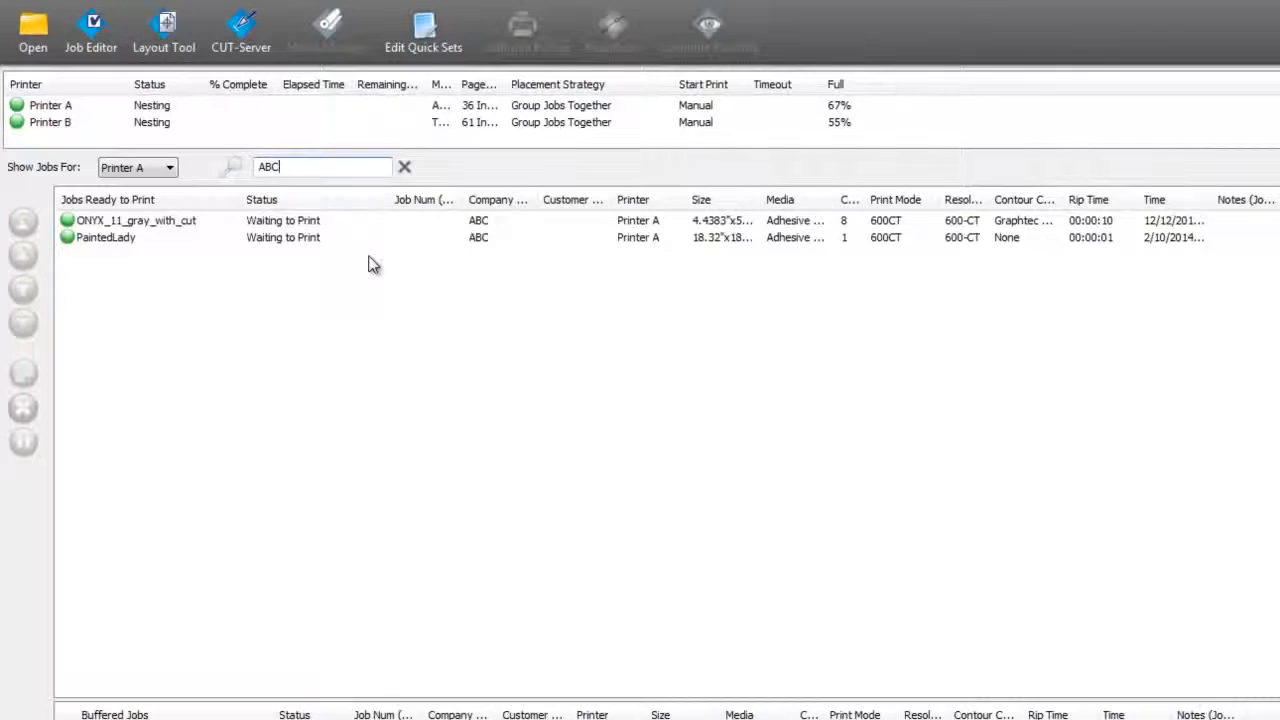
click(133, 237)
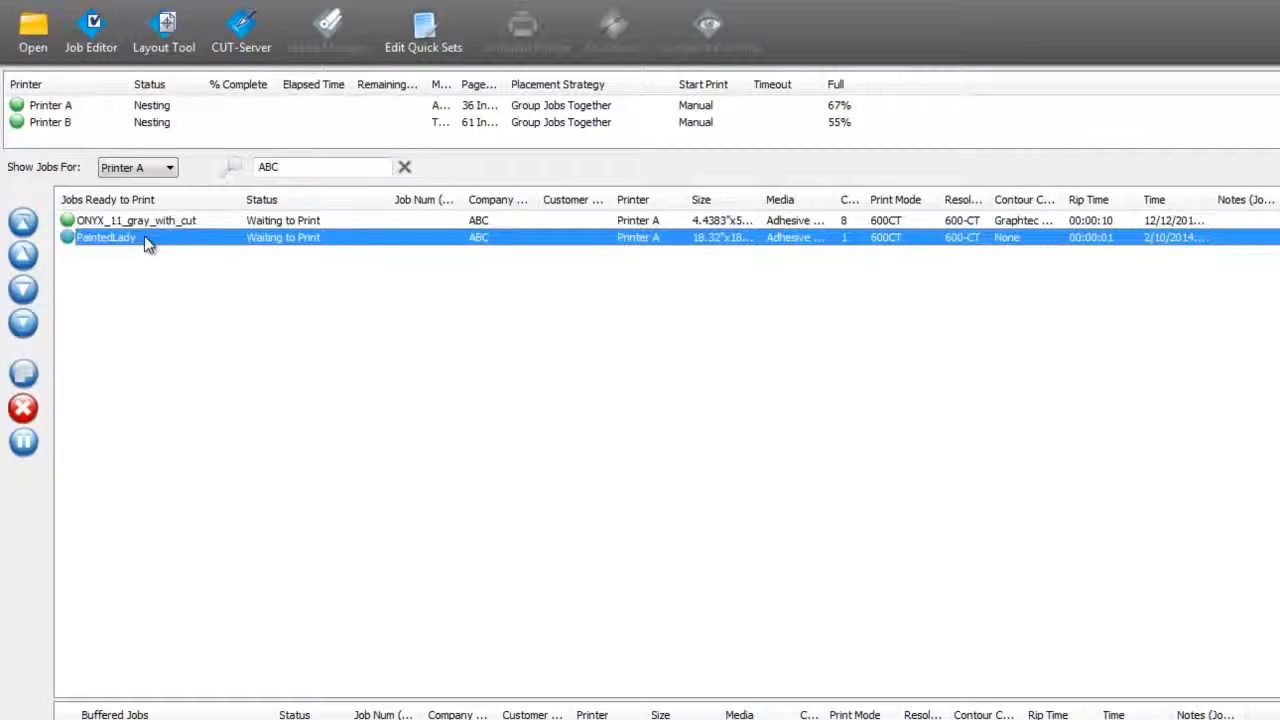
double_click(145, 240)
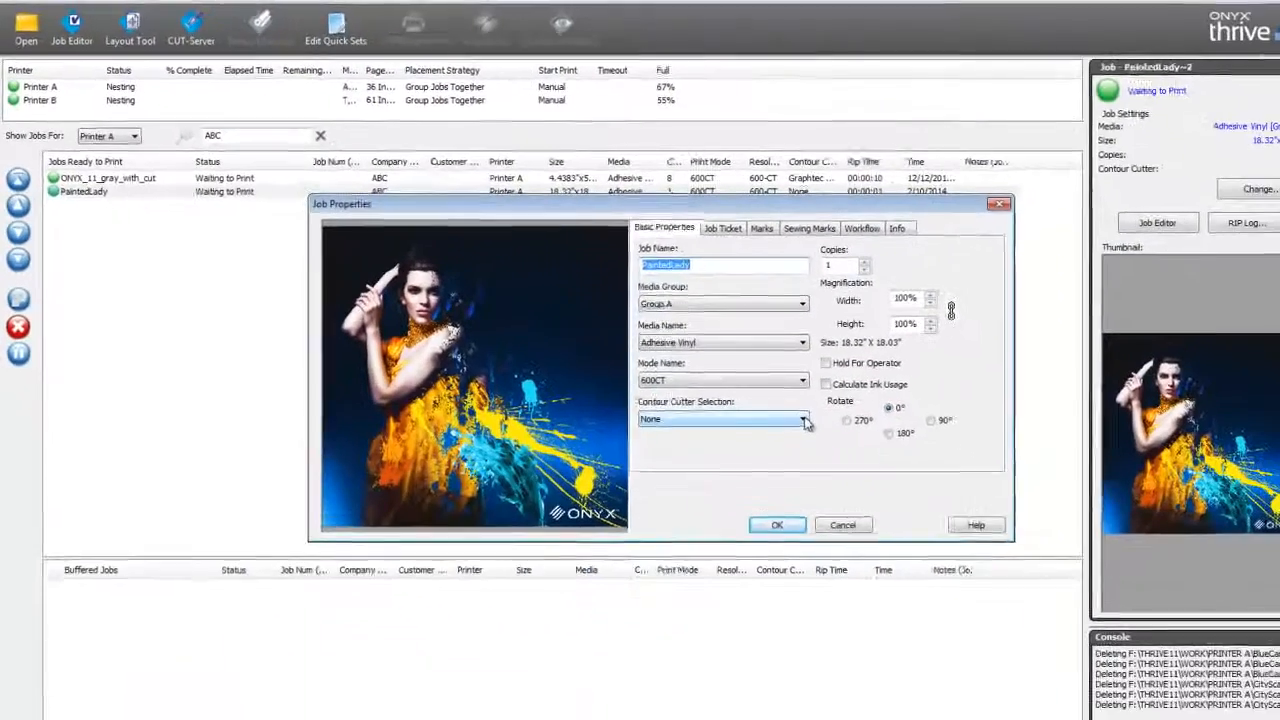
Assign the Graphtec Cutter to the PaintedLady job and enable generation of tile outline cut paths.
click(987, 512)
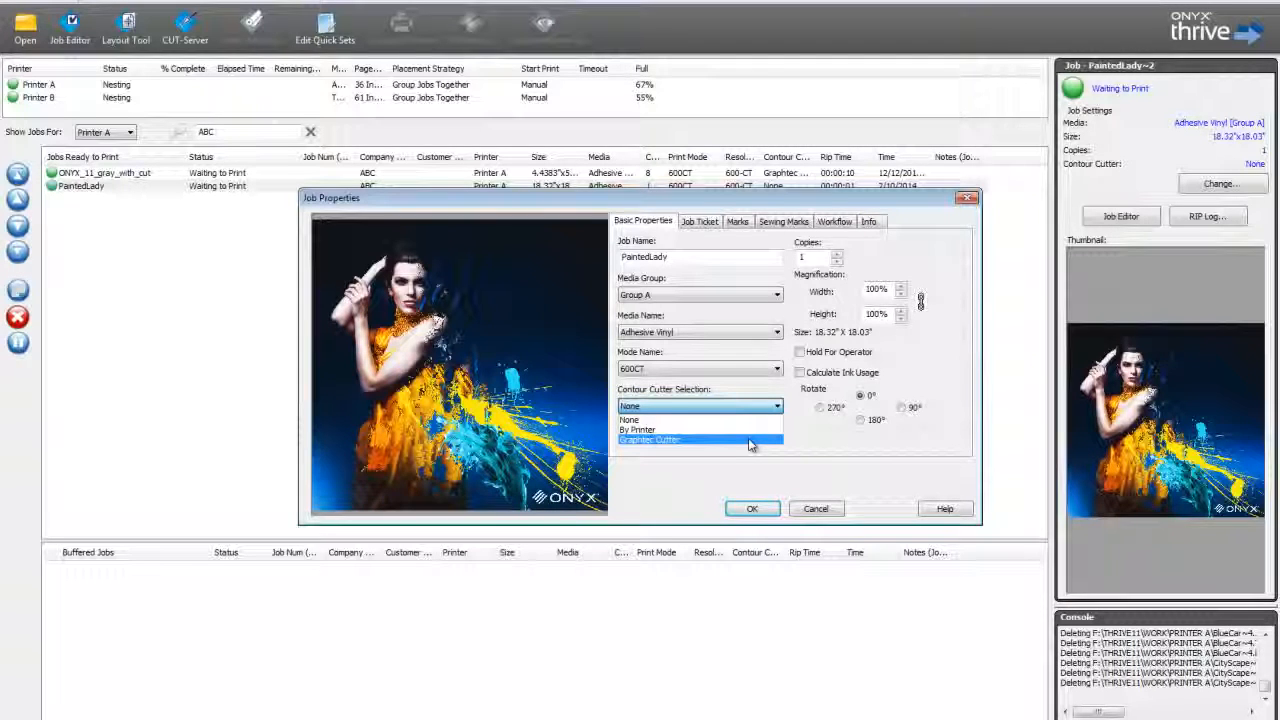
click(750, 441)
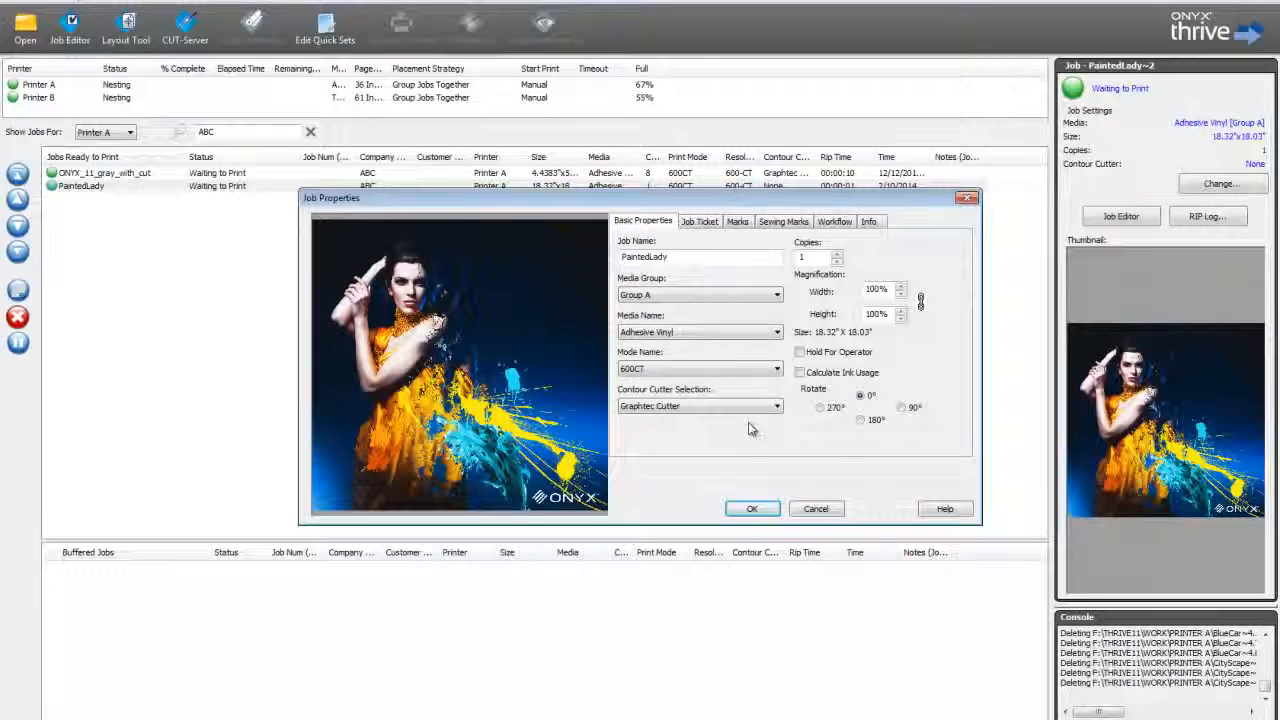
click(737, 222)
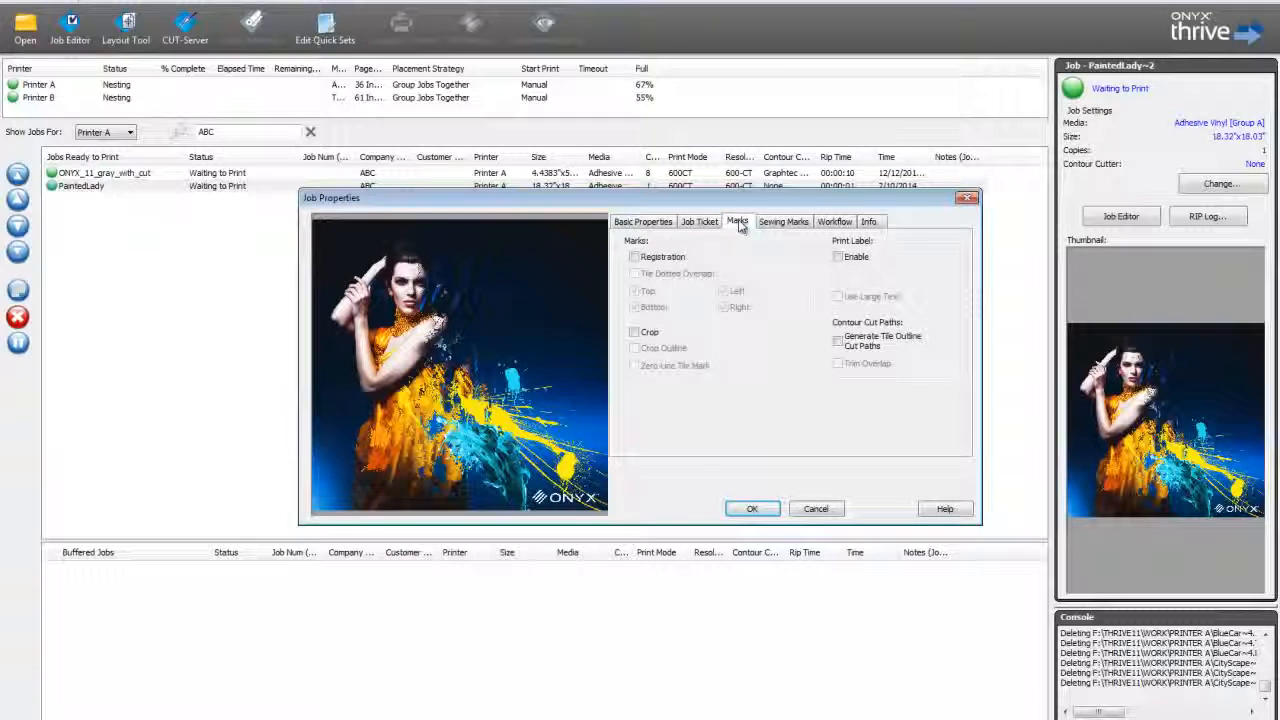
click(839, 343)
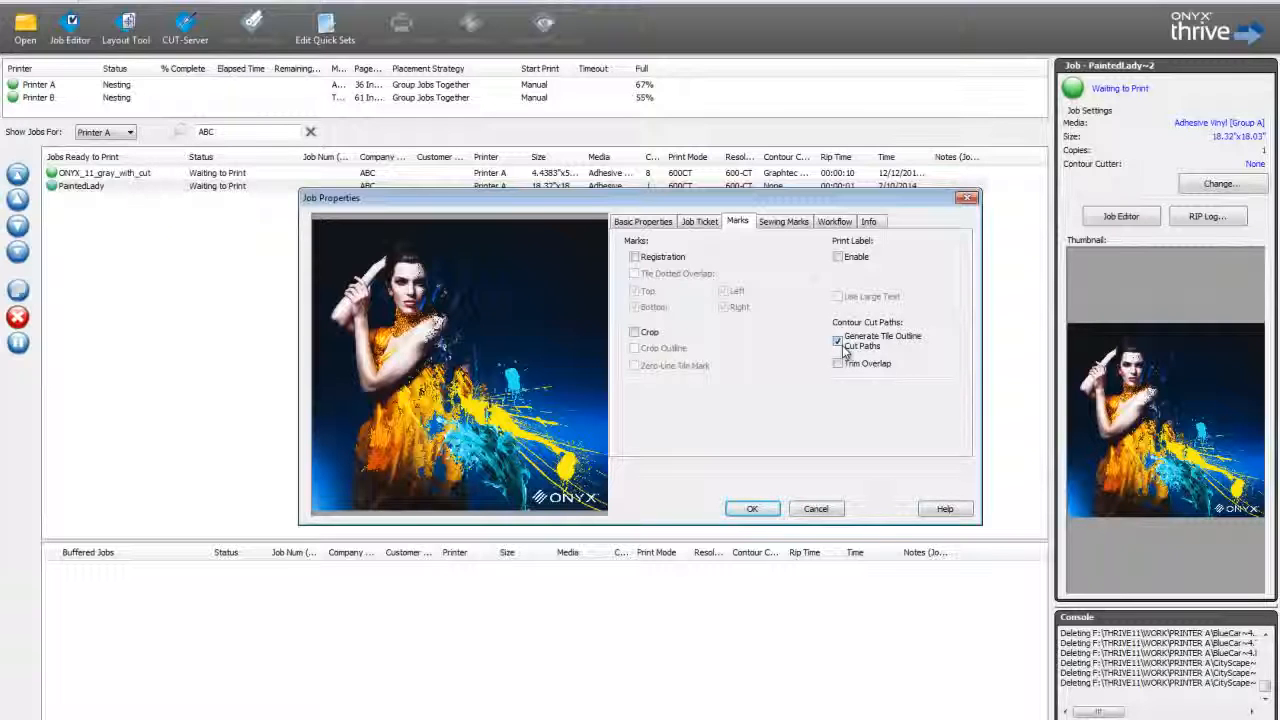
click(750, 510)
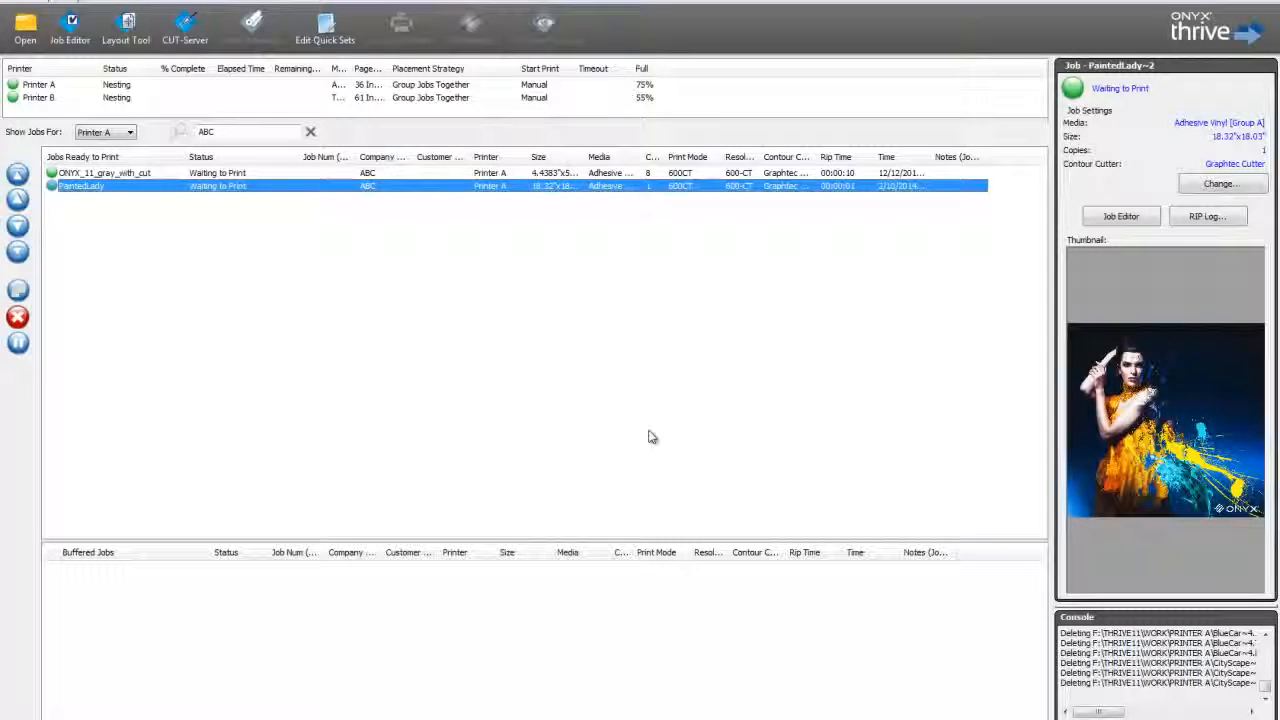
Print Printer A's nested jobs immediately, and cut the matching ONYX cut file on the Graphtec FC8000 in CUT-Server.
click(98, 86)
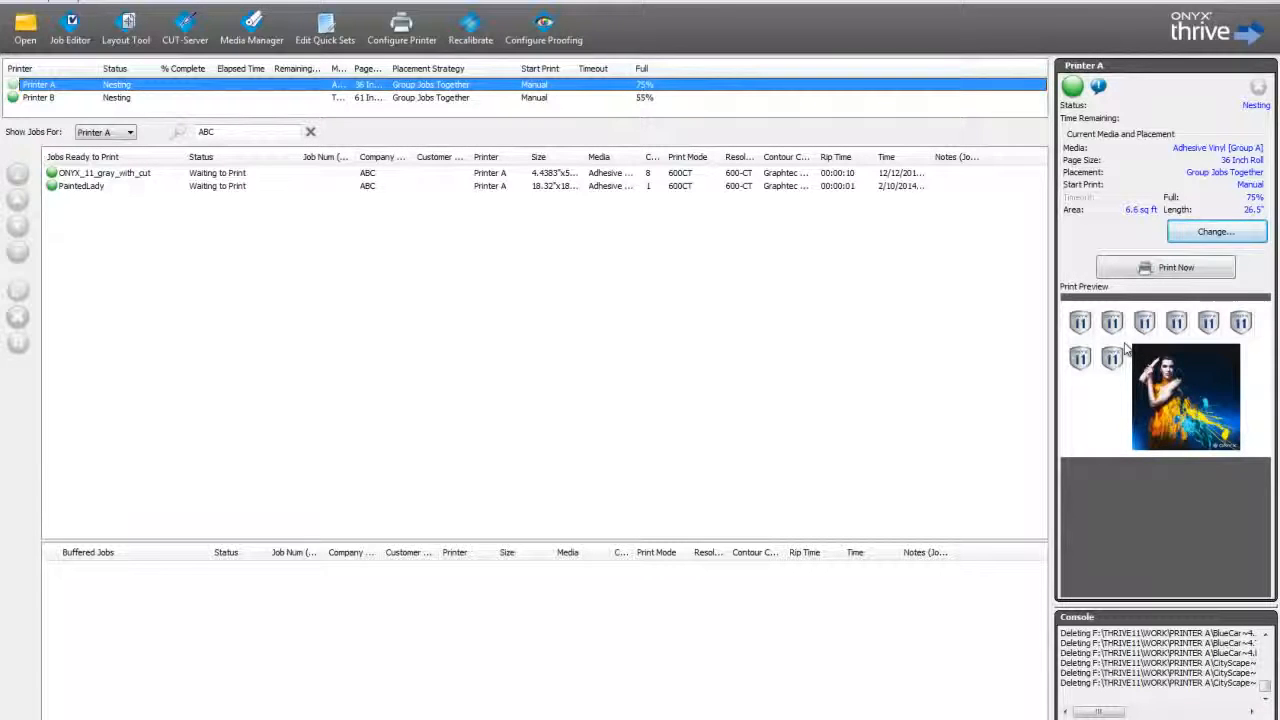
click(1163, 268)
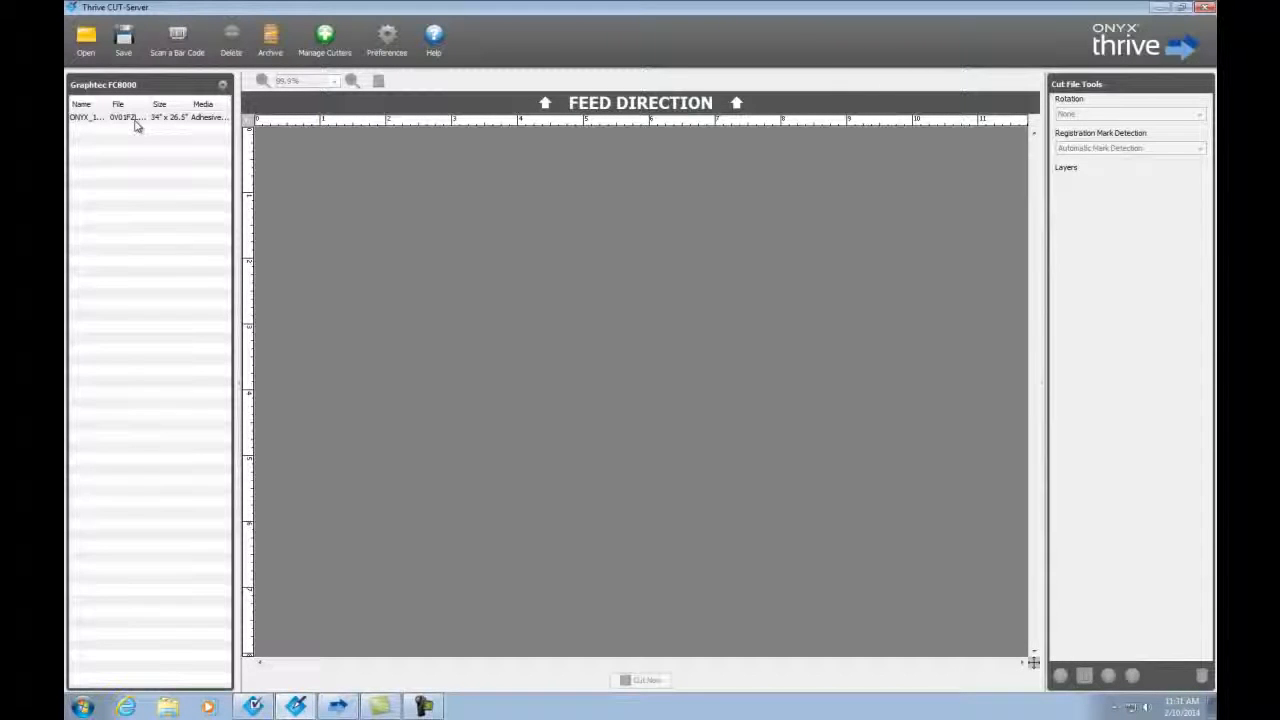
click(103, 121)
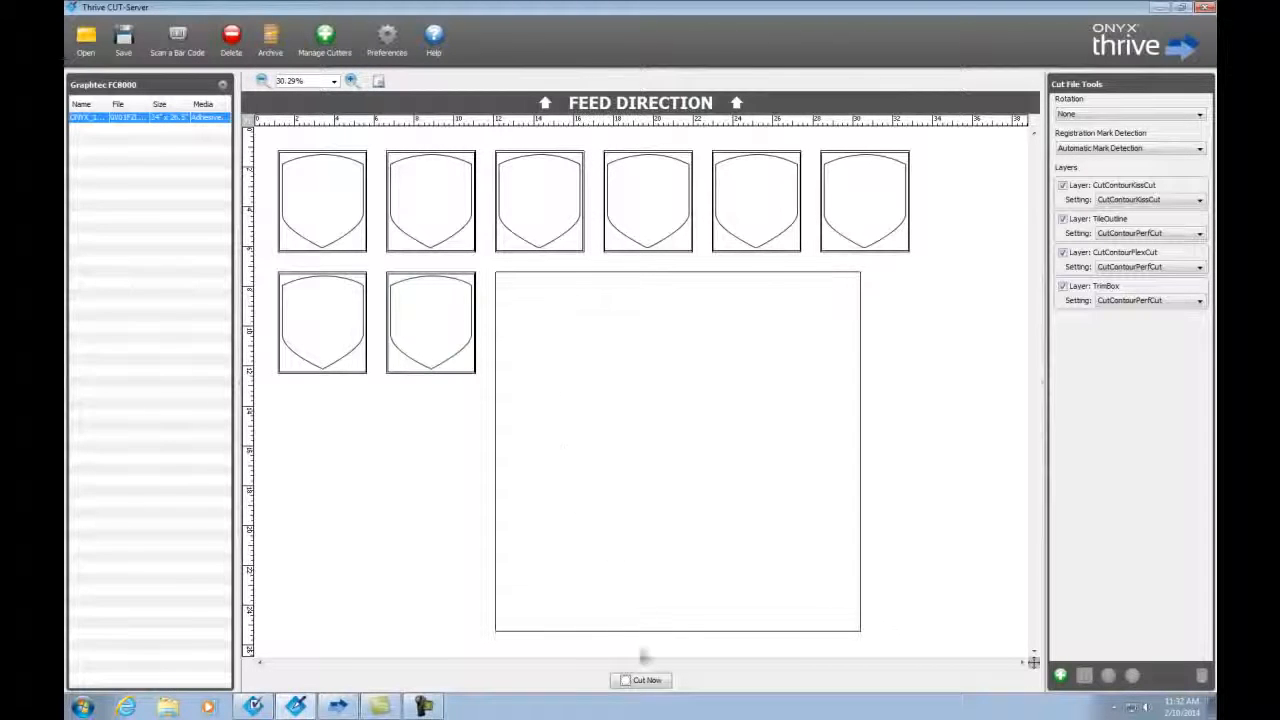
click(646, 681)
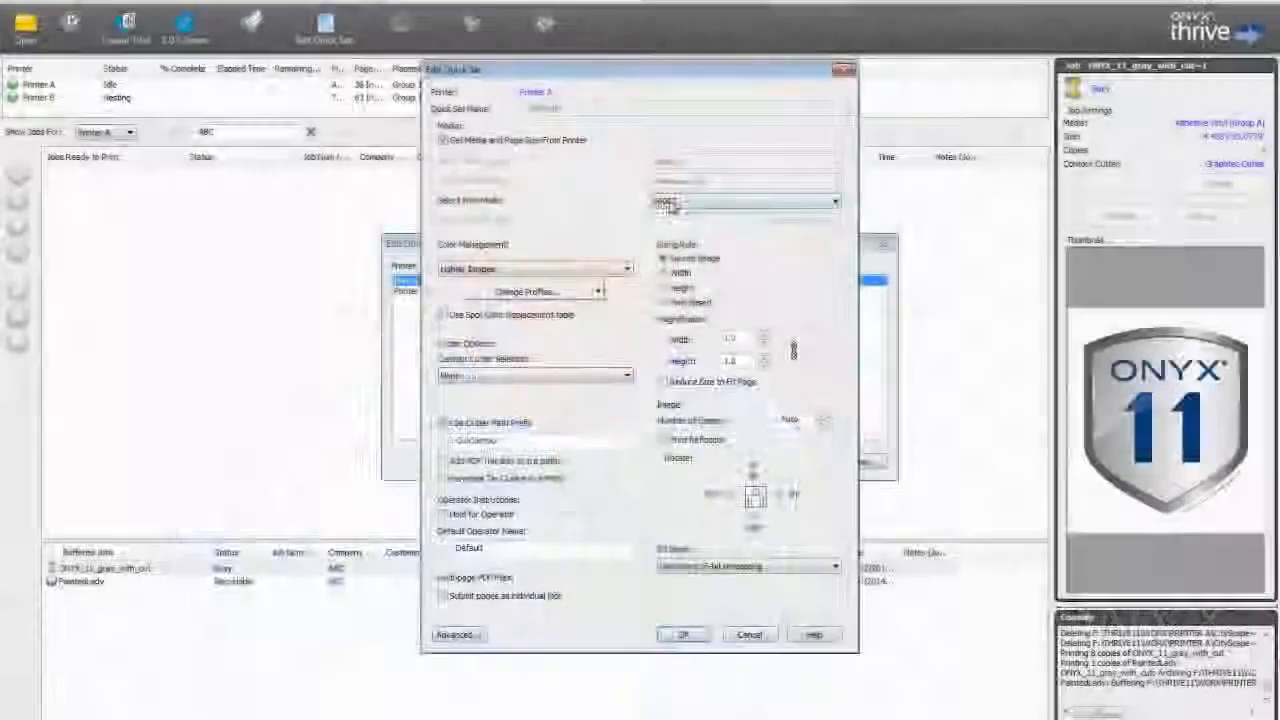
Set Printer A's default Quick Set to print mode 300CT with a width magnification of 2, and finish editing Quick Sets.
click(700, 201)
click(672, 222)
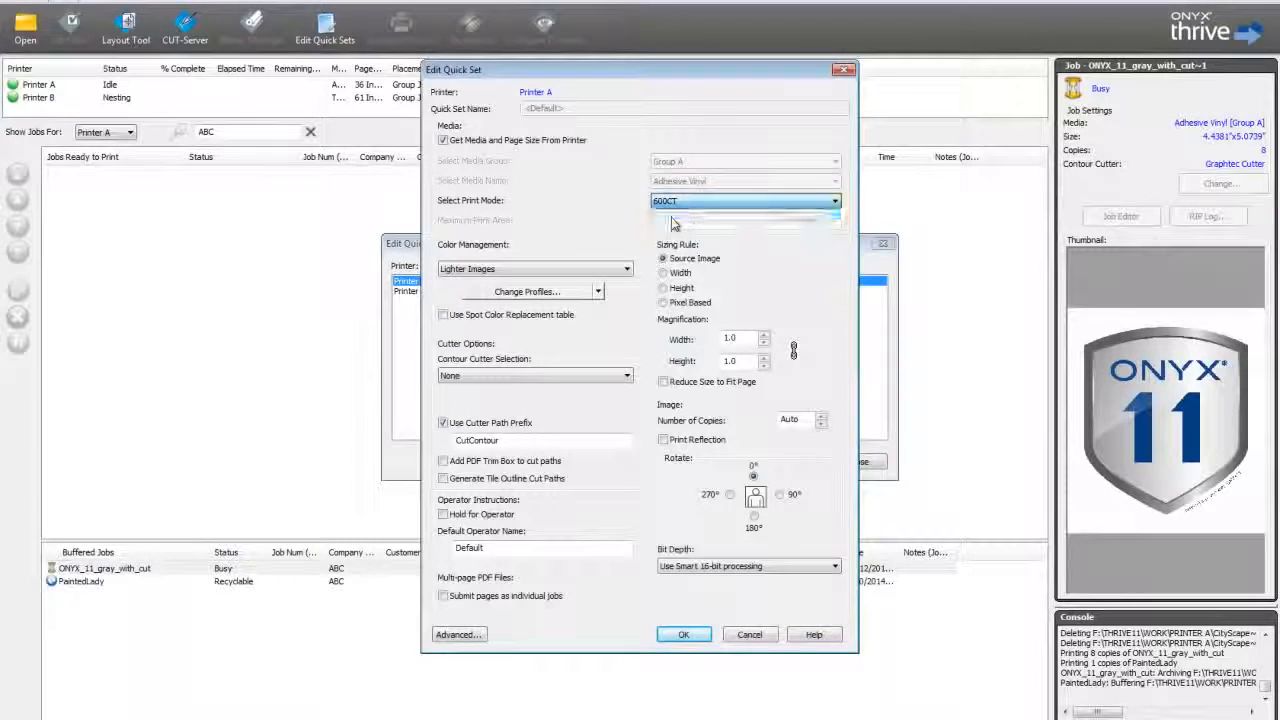
double_click(732, 338)
text(2)
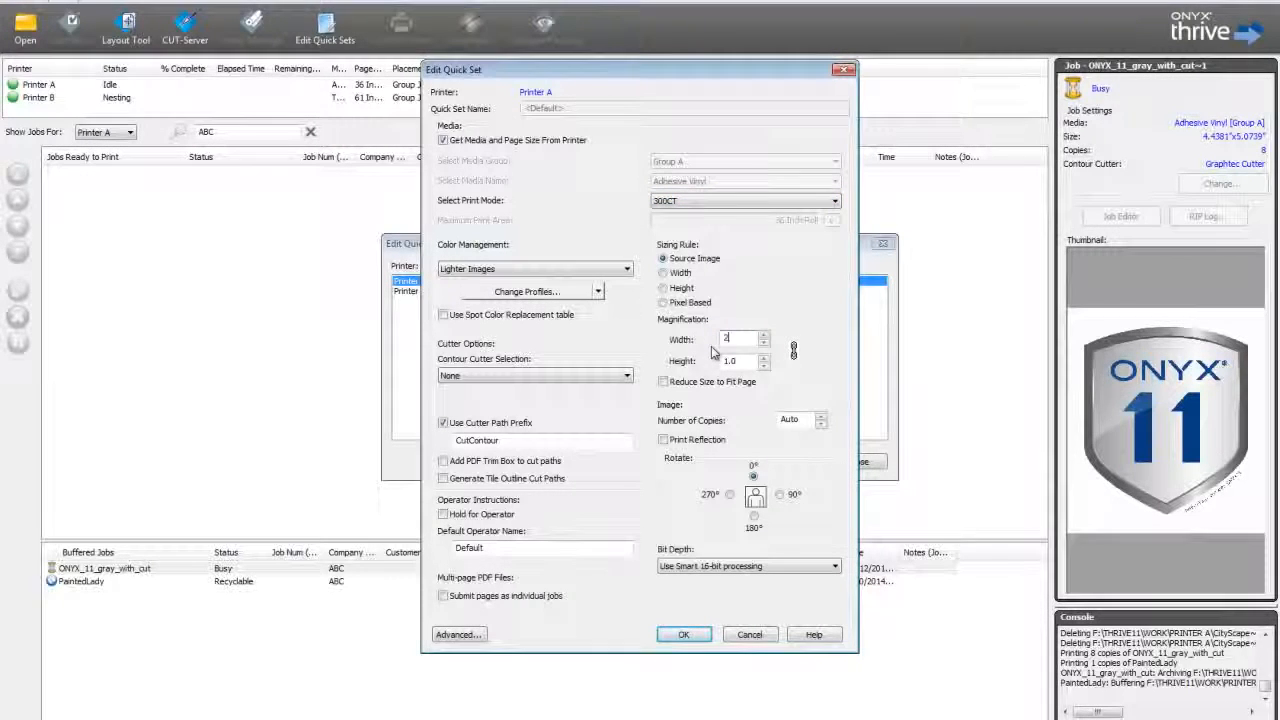
click(684, 634)
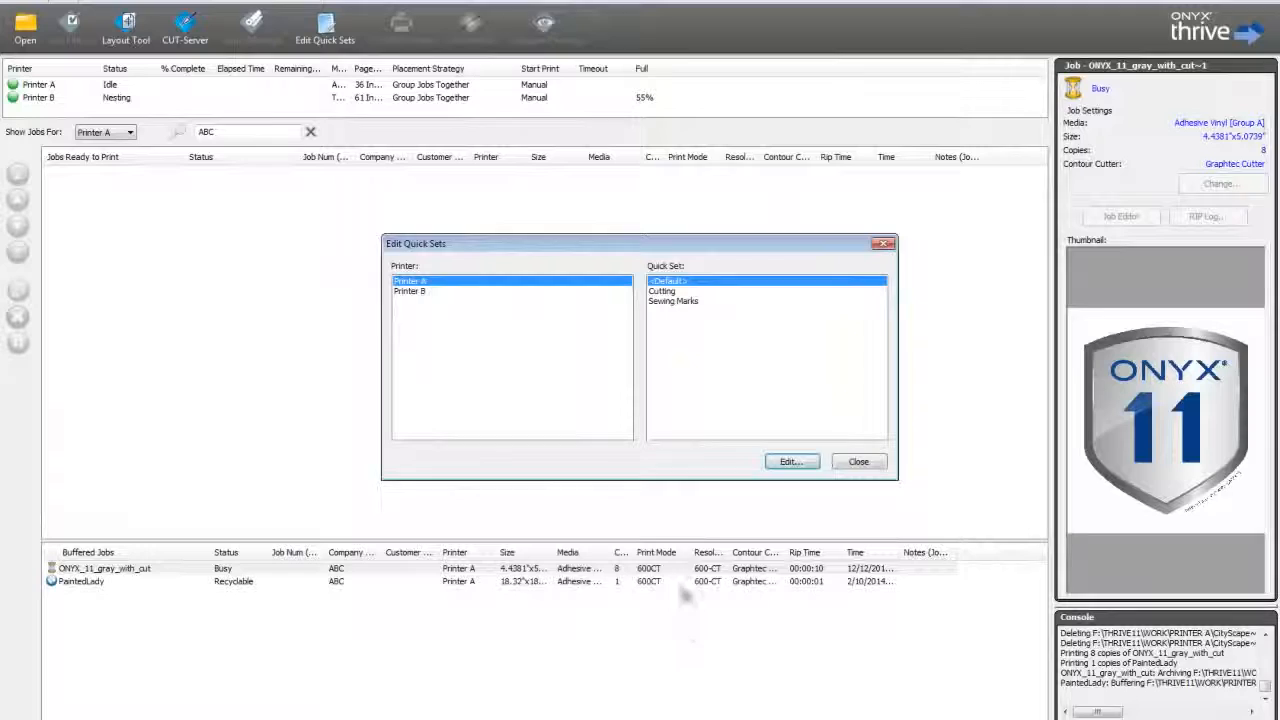
click(860, 462)
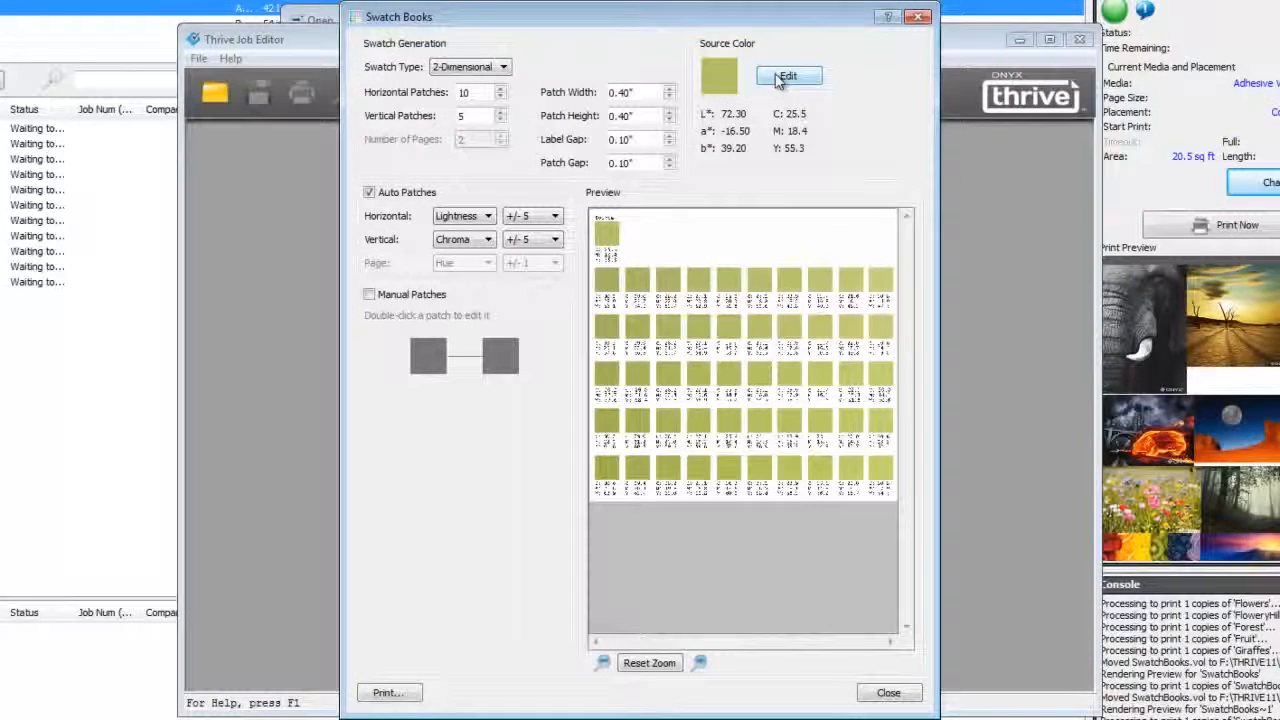
Change the source color type of the swatch book to Spot Color.
click(786, 77)
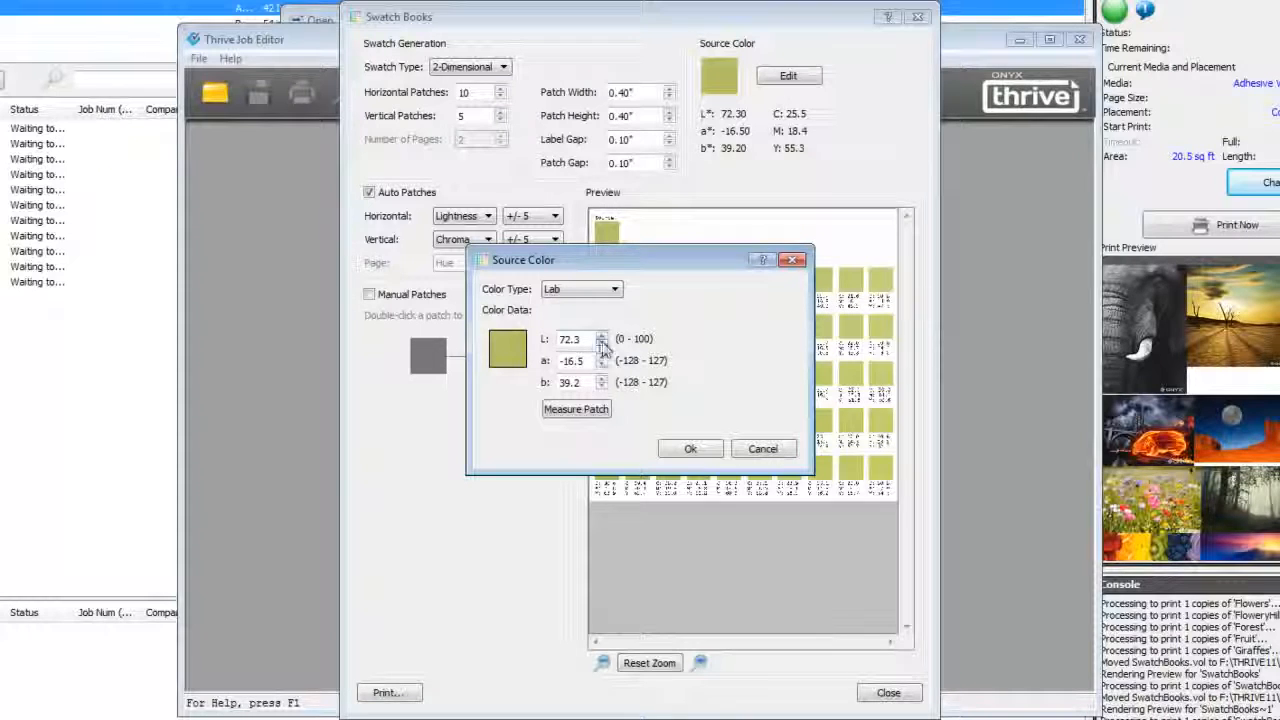
click(615, 290)
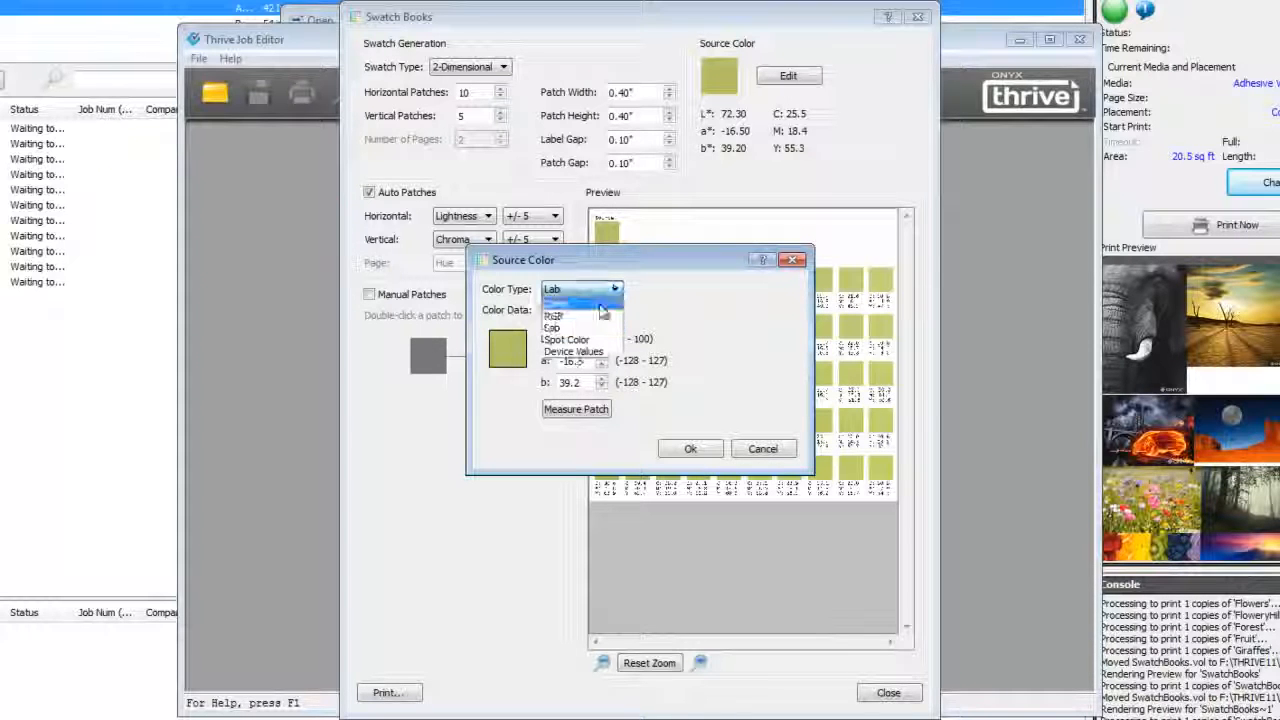
click(585, 343)
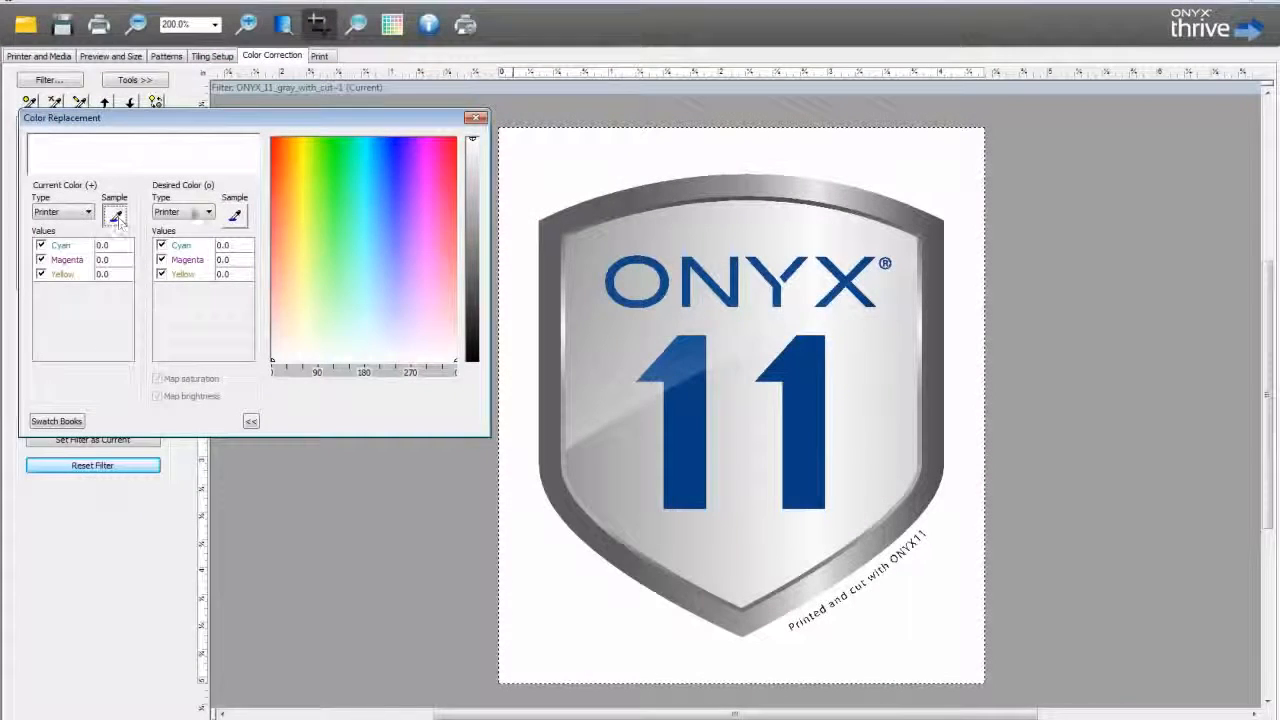
Replace the white background around the shield with the blue sampled from the number 11.
click(571, 166)
click(232, 214)
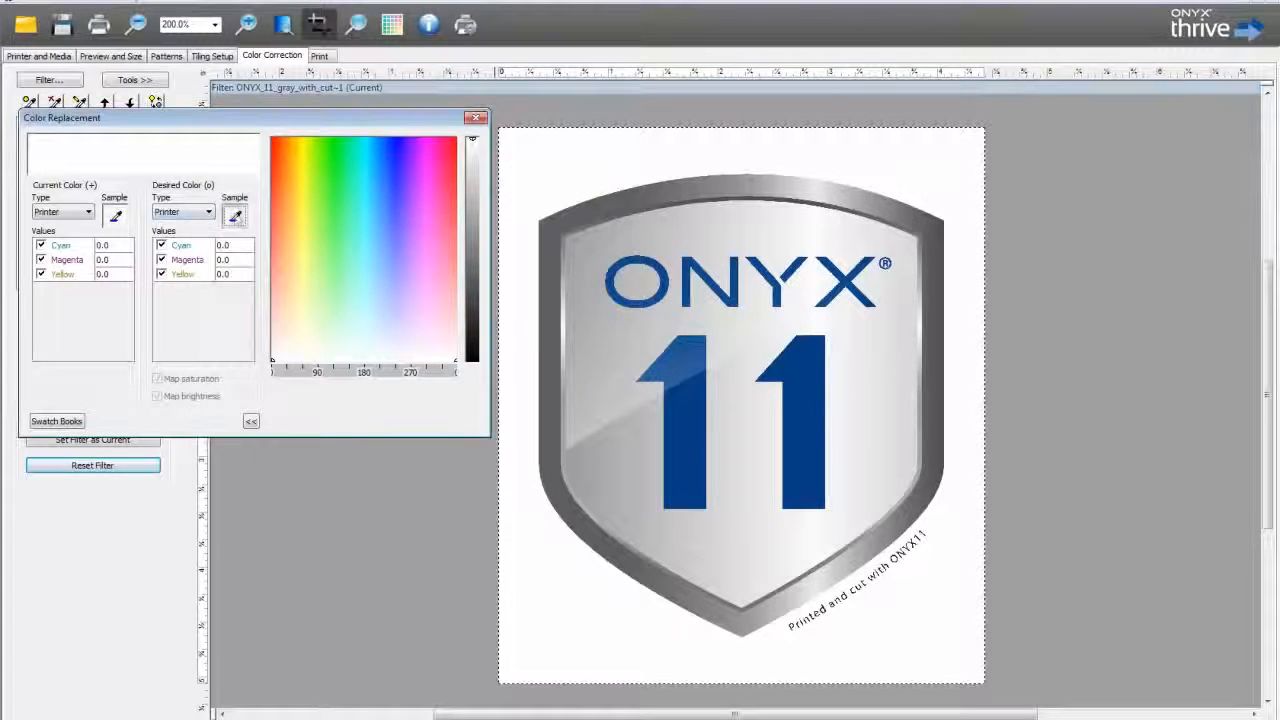
click(682, 424)
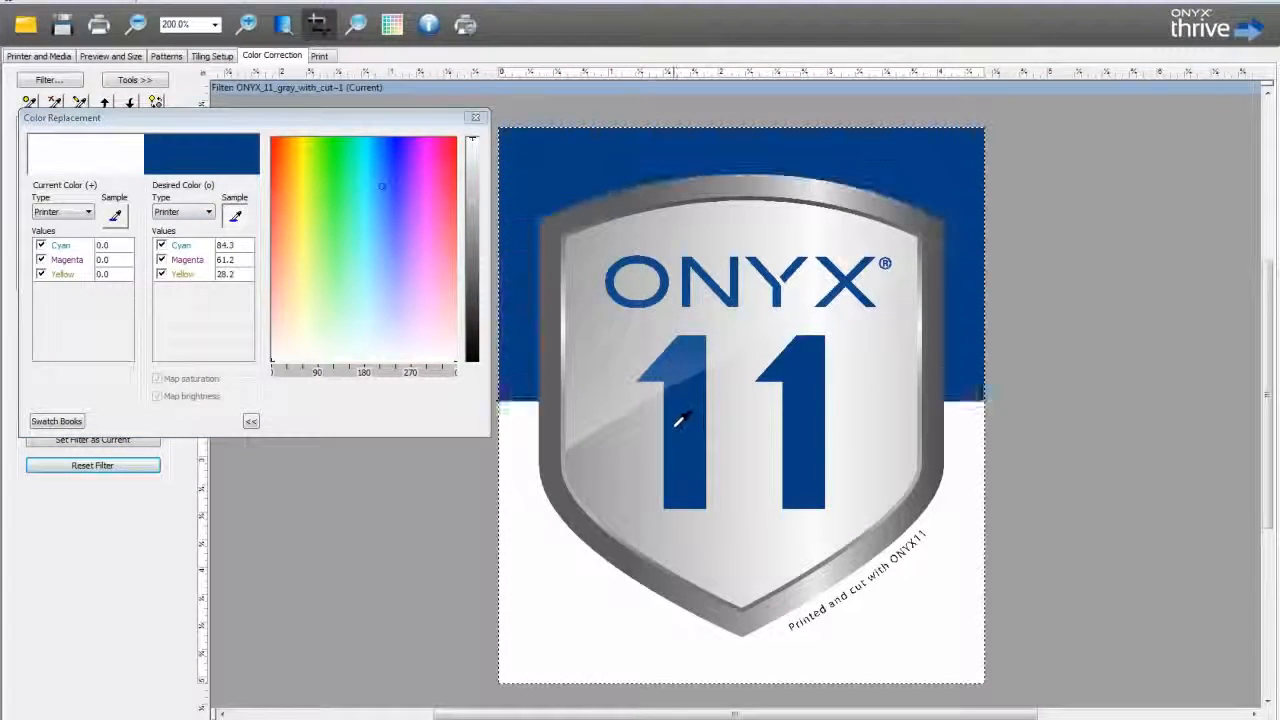